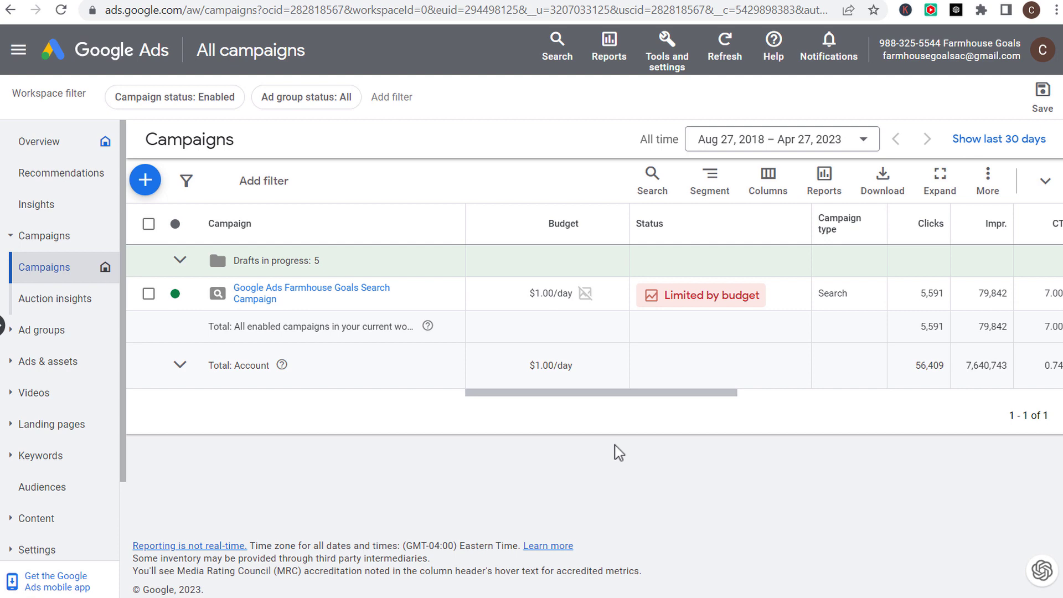
- Open the bidding settings of the Google Ads Farmhouse Goals Search Campaign and review the bid strategies available for changing its current one
{"action": "left_click", "coordinate": [267, 292]}
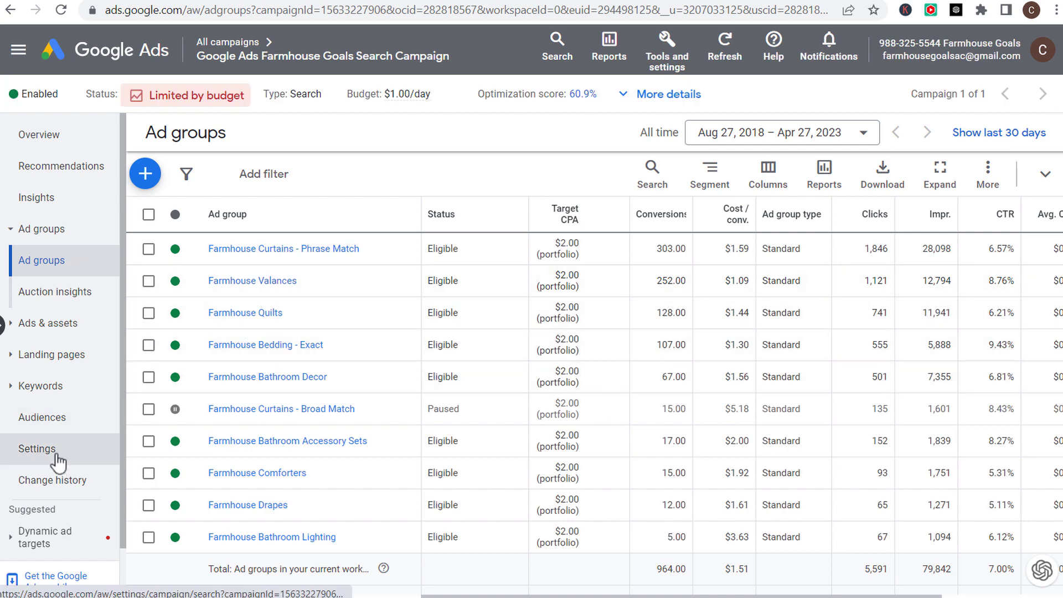
{"action": "left_click", "coordinate": [666, 57]}
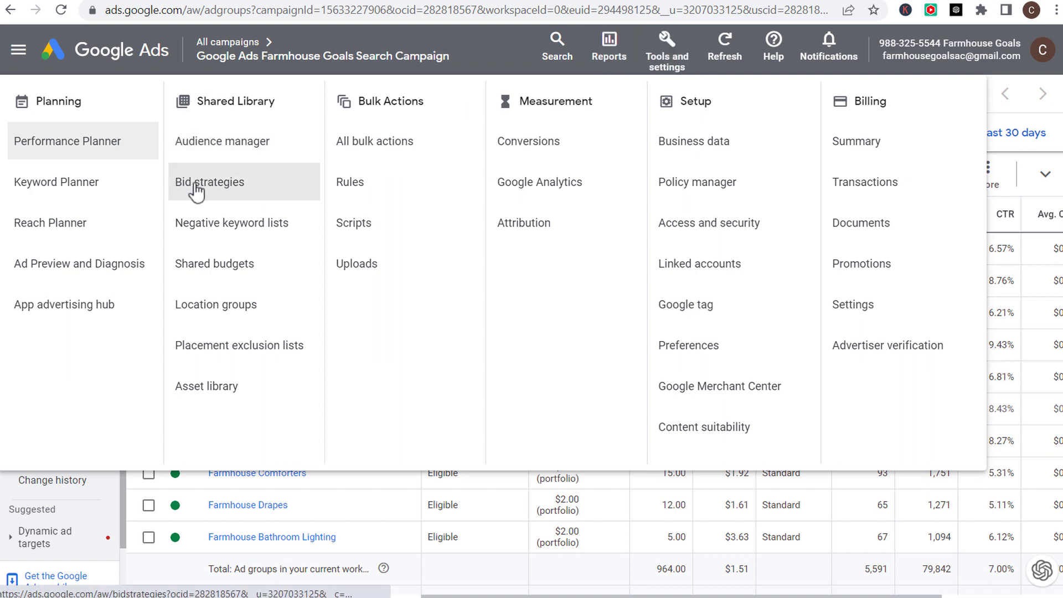
{"action": "left_click", "coordinate": [582, 577]}
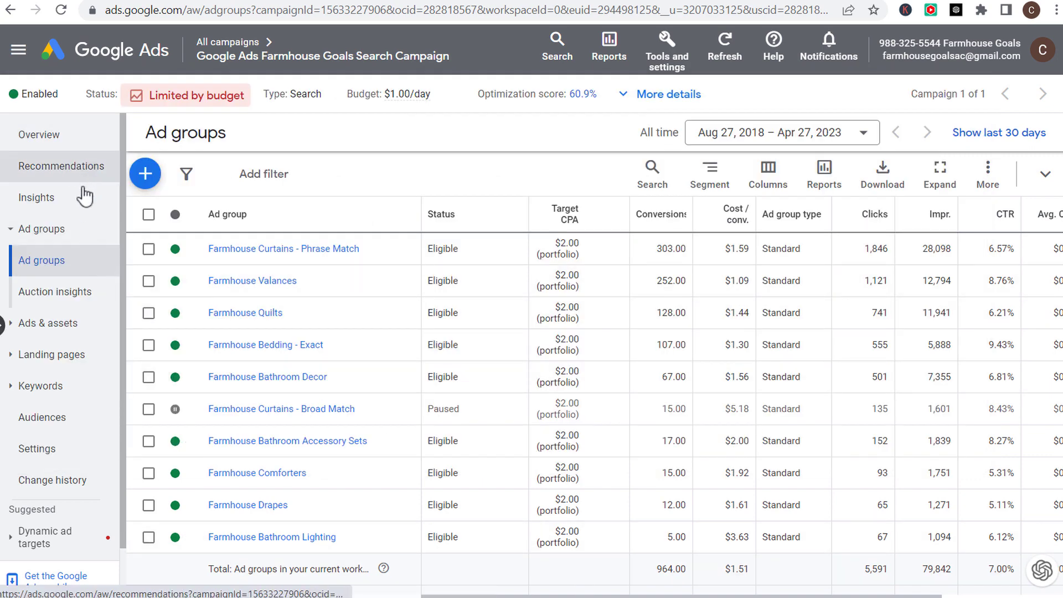
{"action": "left_click", "coordinate": [44, 458]}
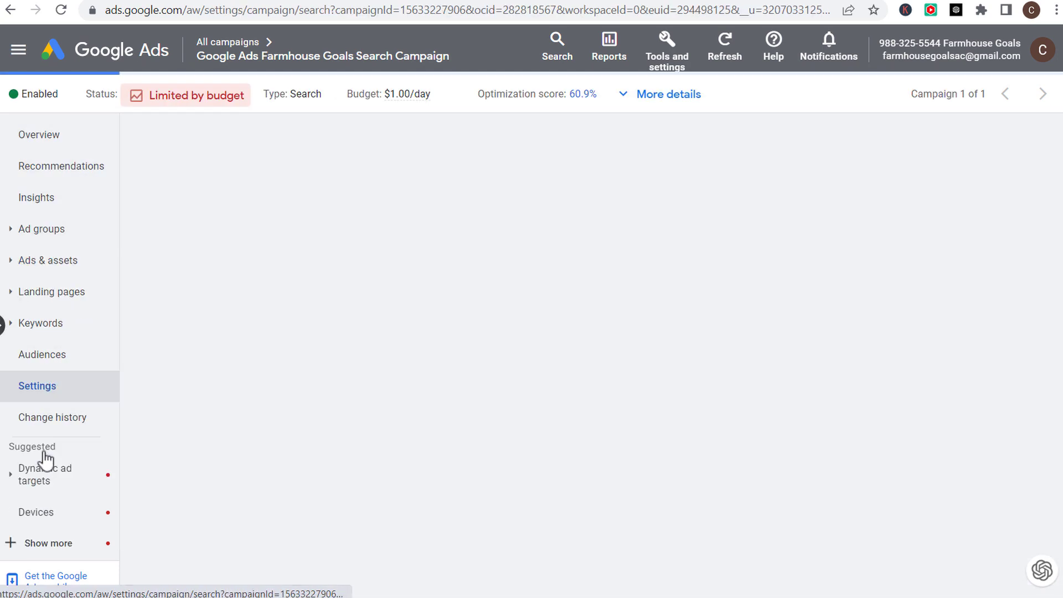
{"action": "scroll", "coordinate": [472, 382], "scroll_direction": "down", "scroll_amount": 3}
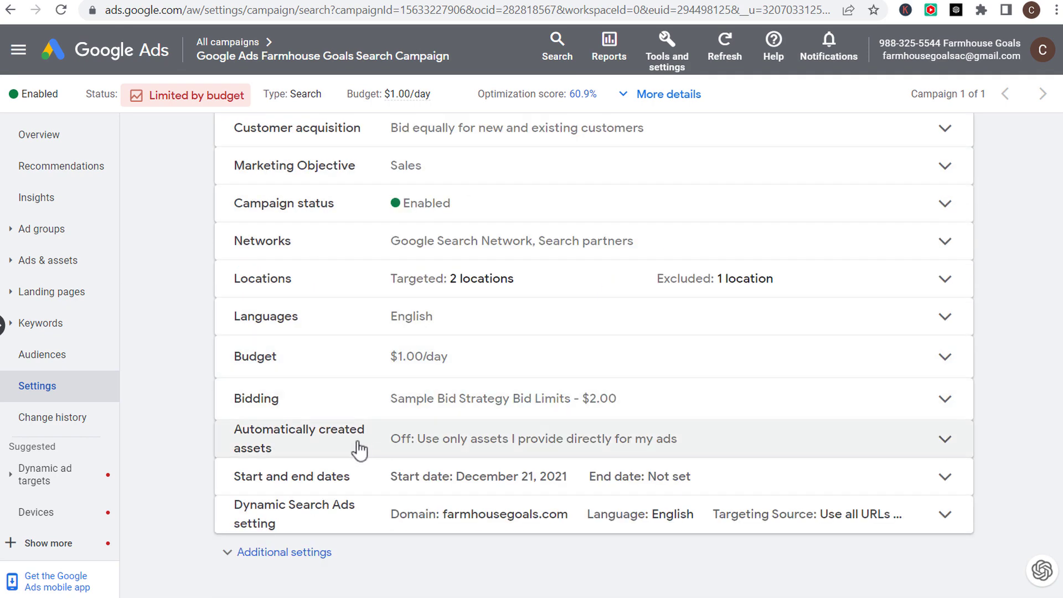
{"action": "left_click", "coordinate": [407, 411]}
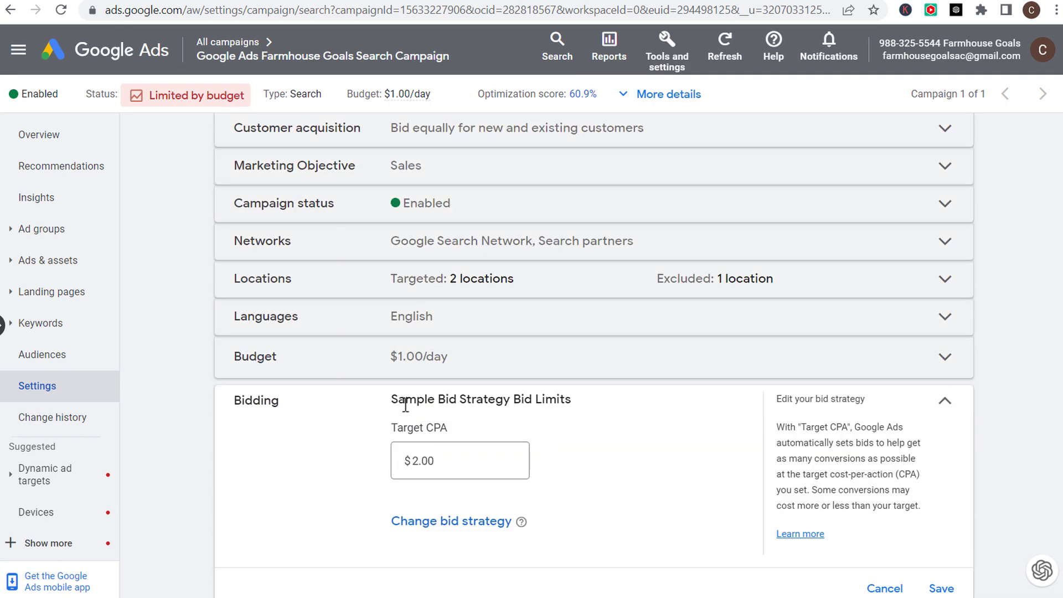
{"action": "scroll", "coordinate": [610, 423], "scroll_direction": "down", "scroll_amount": 2}
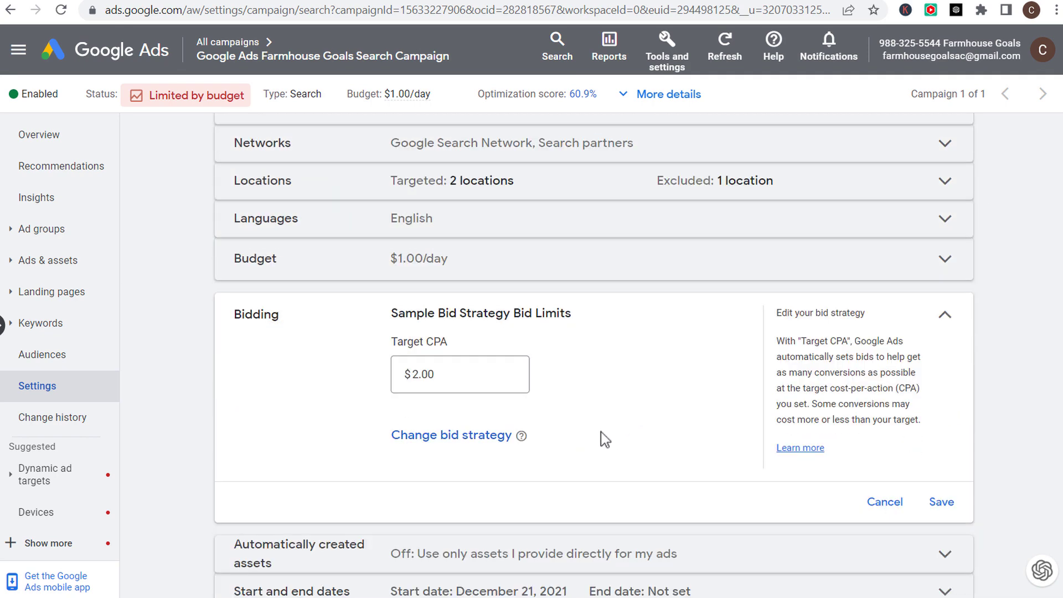
{"action": "left_click", "coordinate": [426, 436]}
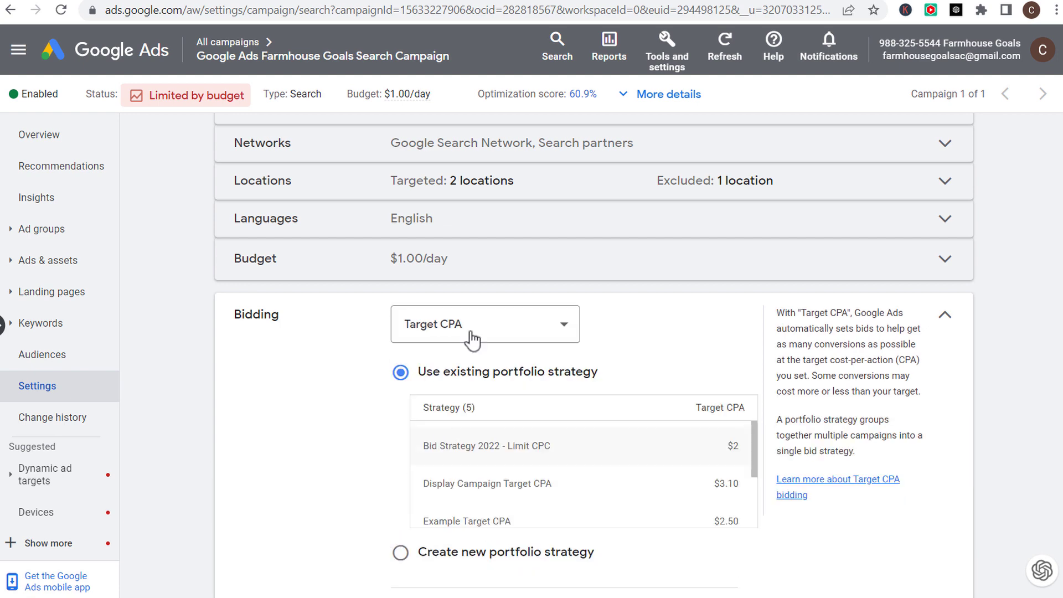
{"action": "left_click", "coordinate": [563, 325]}
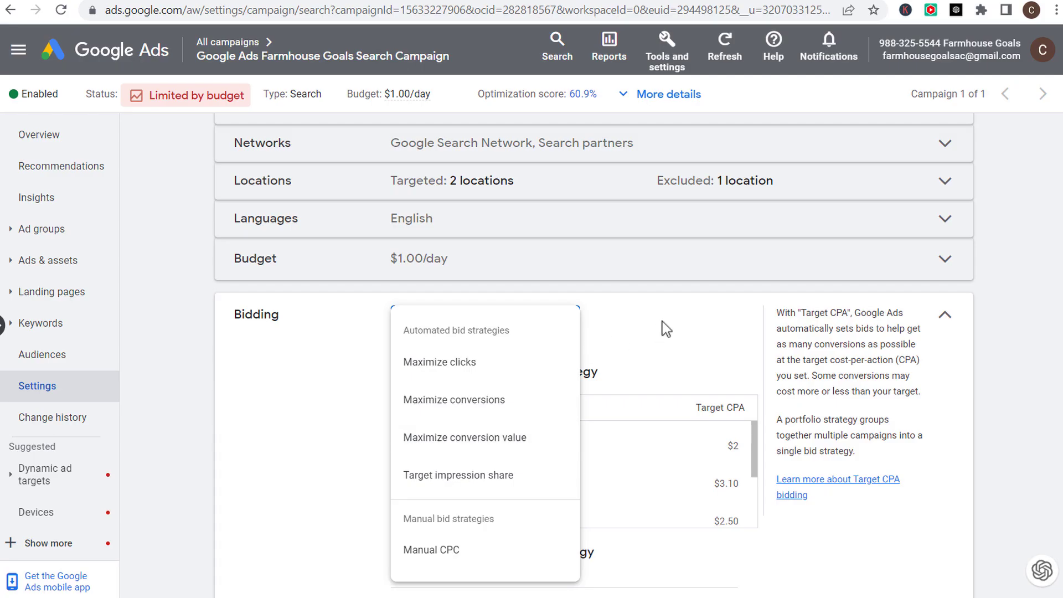
{"action": "left_click", "coordinate": [677, 321]}
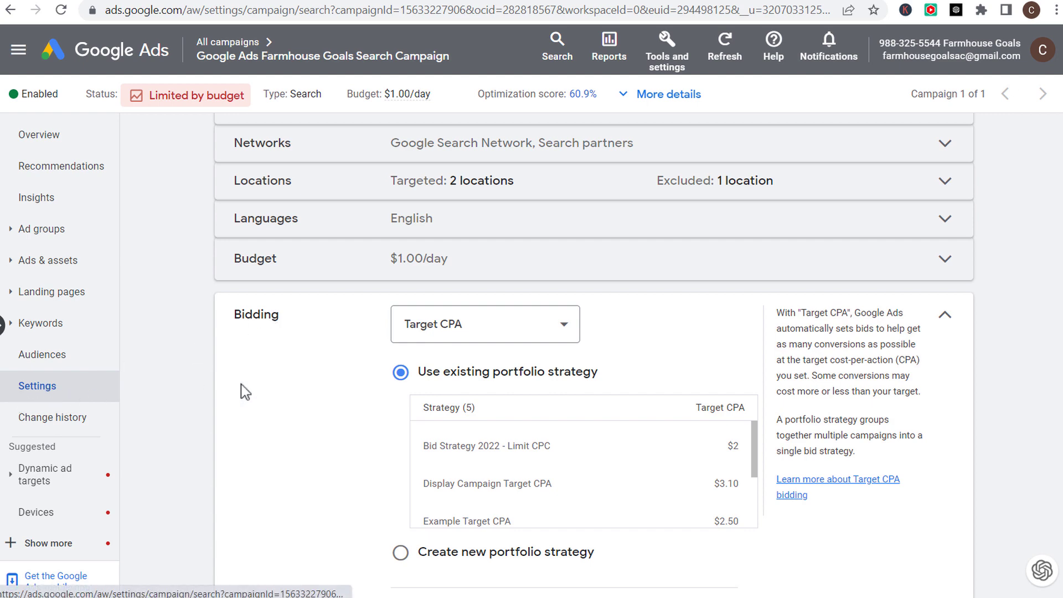
- Change the campaign's bid strategy to Maximize conversions and read the strategy's description
{"action": "left_click", "coordinate": [515, 326]}
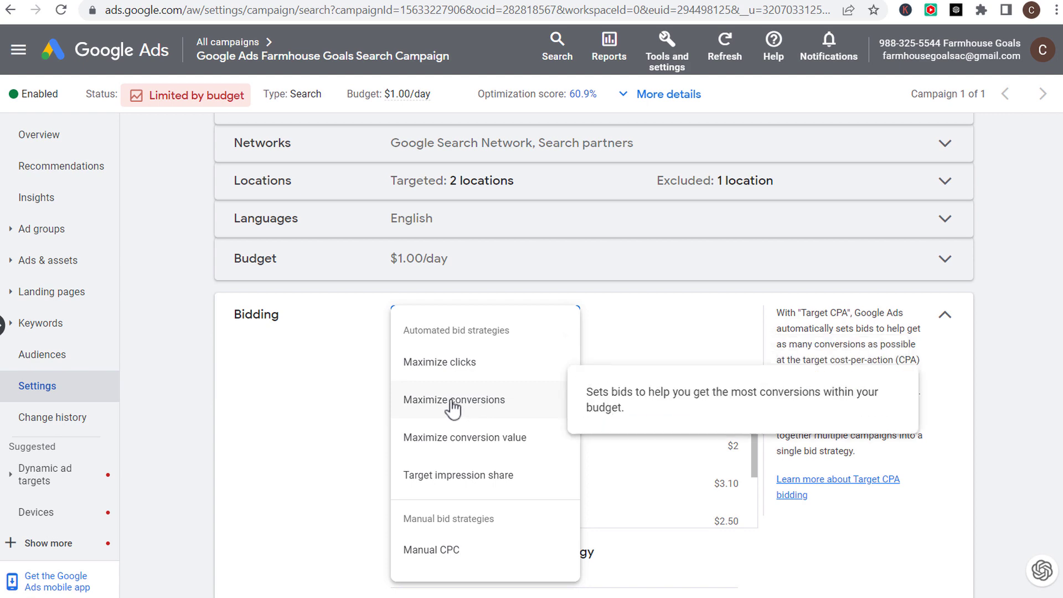
{"action": "left_click", "coordinate": [487, 408]}
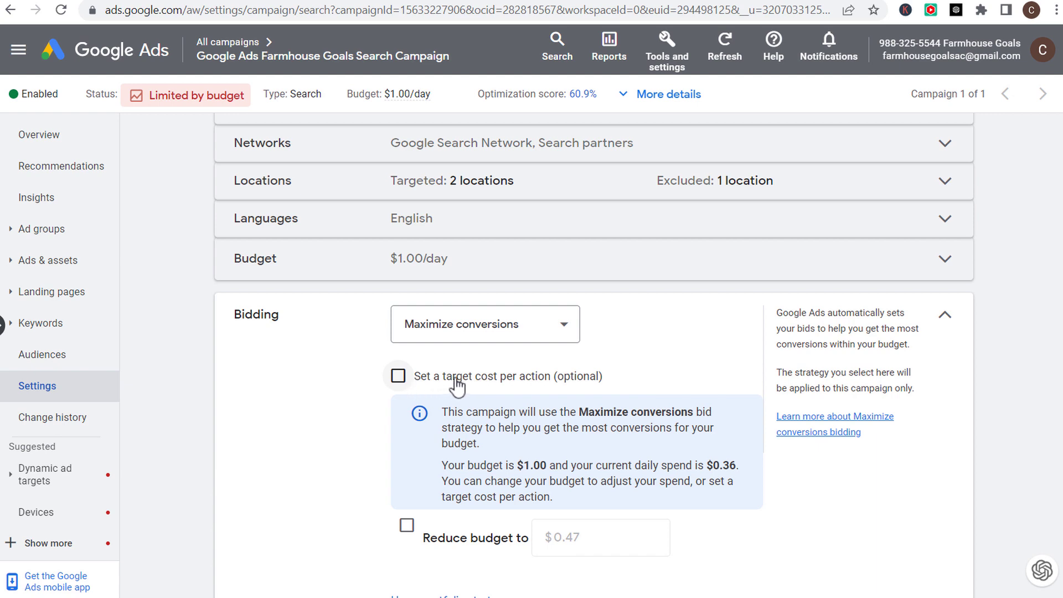
{"action": "left_click_drag", "start_coordinate": [578, 410], "coordinate": [707, 410]}
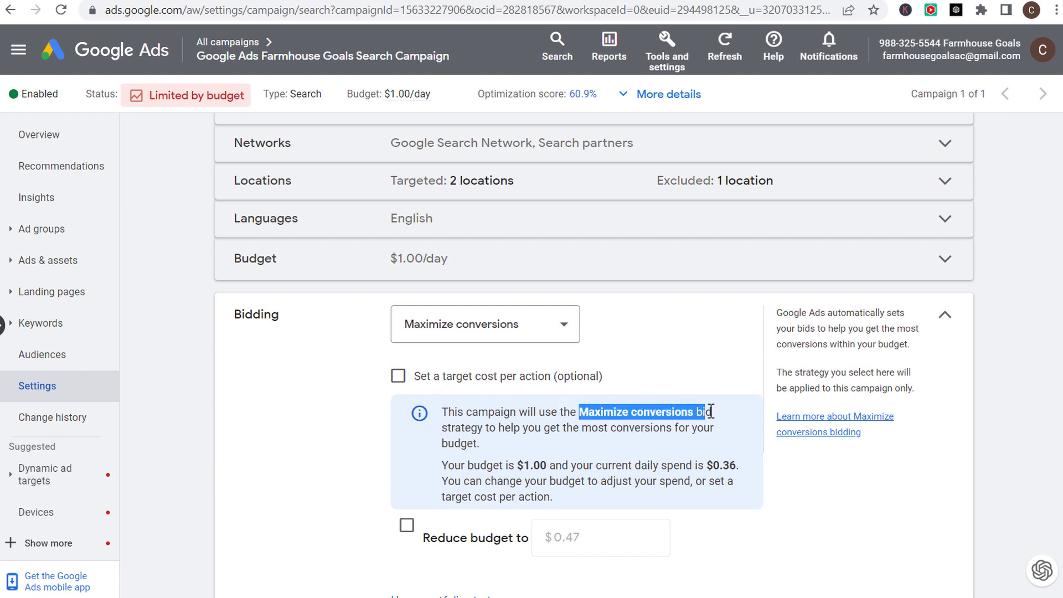
{"action": "left_click", "coordinate": [667, 412]}
{"action": "left_click_drag", "start_coordinate": [579, 427], "coordinate": [683, 424]}
{"action": "left_click", "coordinate": [682, 423]}
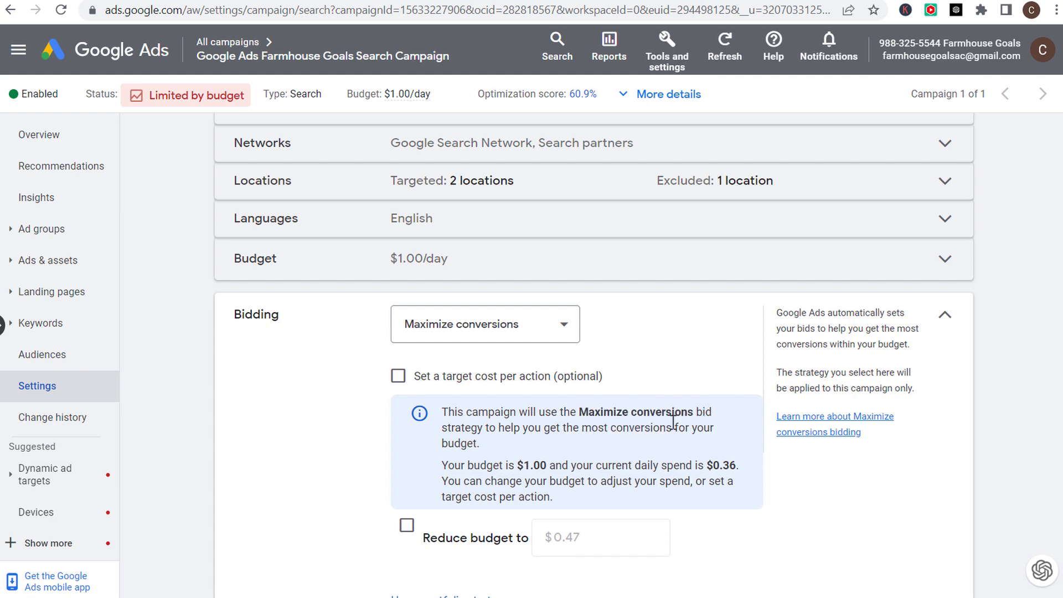
- Keep Maximize conversions, enable the optional target cost per action, and enter a target CPA of $100, replacing it with $30
{"action": "left_click", "coordinate": [563, 331]}
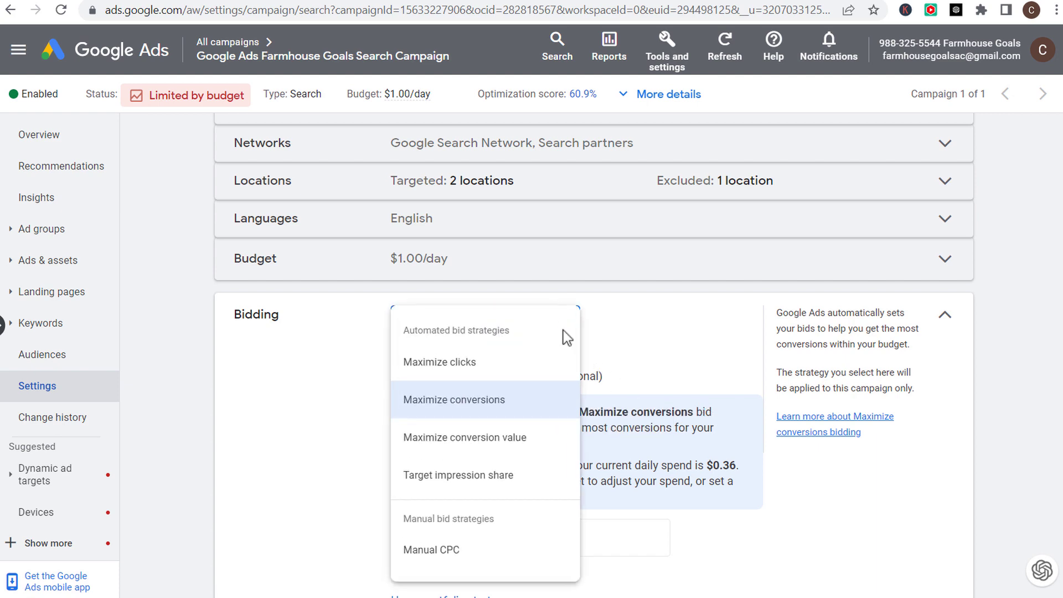
{"action": "left_click", "coordinate": [489, 410]}
{"action": "left_click", "coordinate": [400, 379]}
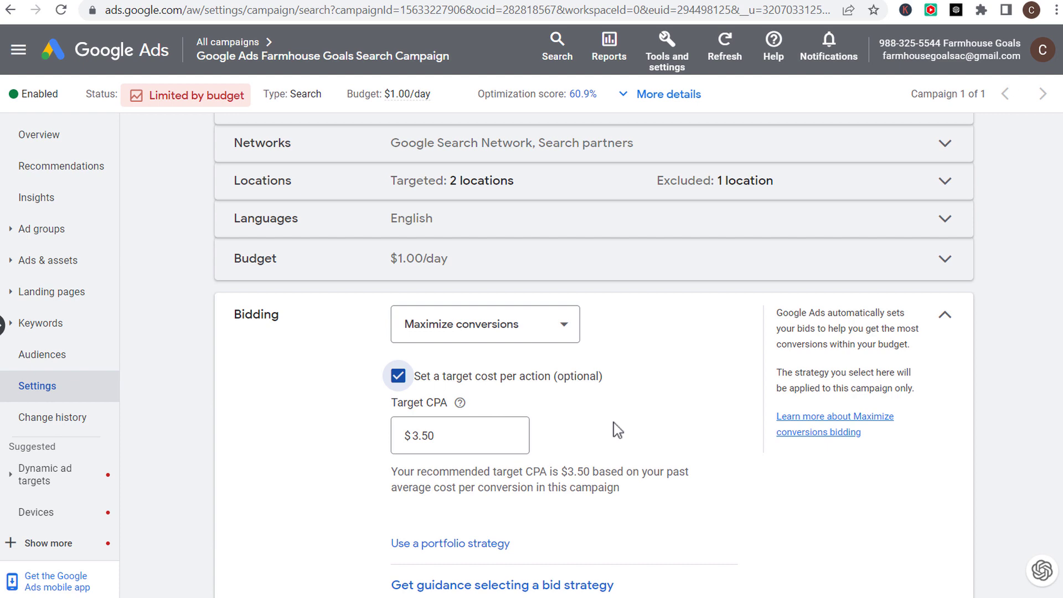
{"action": "double_click", "coordinate": [432, 436]}
{"action": "type", "text": "100"}
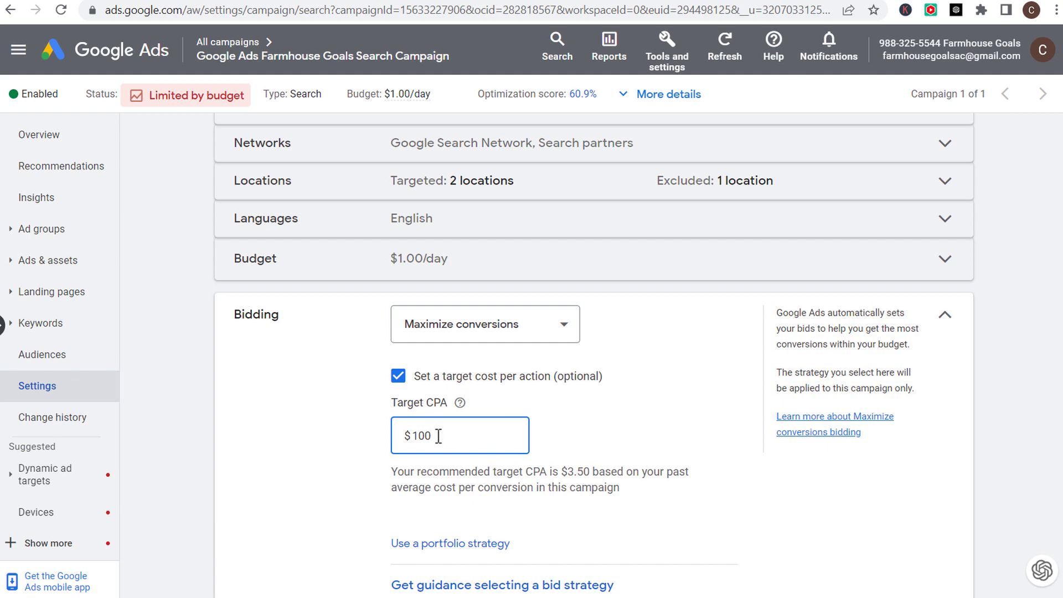
{"action": "double_click", "coordinate": [417, 436]}
{"action": "type", "text": "30"}
{"action": "left_click", "coordinate": [325, 420]}
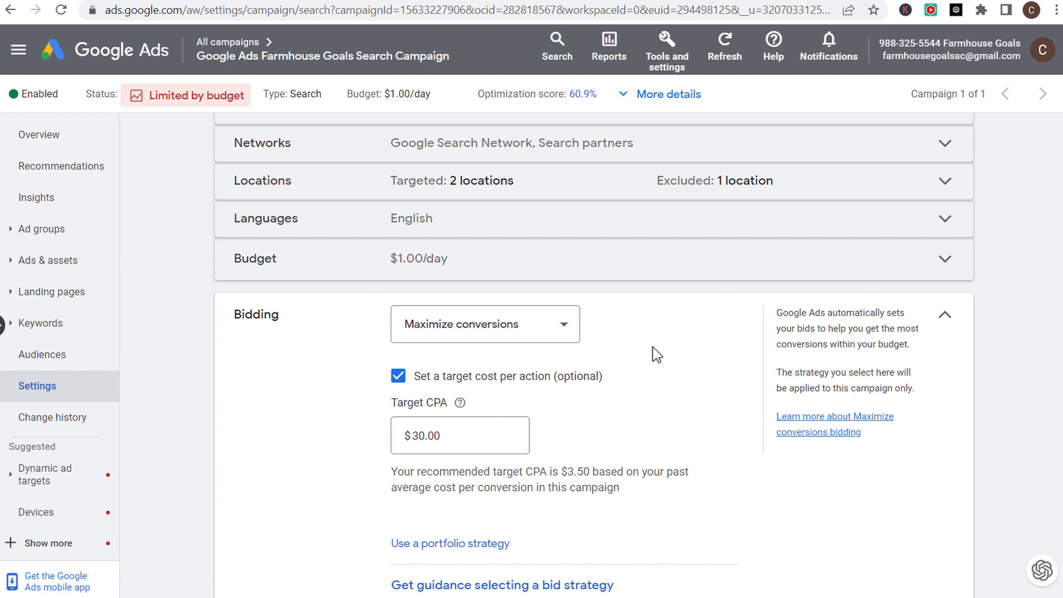
- Switch the bid strategy to Maximize conversion value and enable the optional target return on ad spend
{"action": "left_click", "coordinate": [564, 331]}
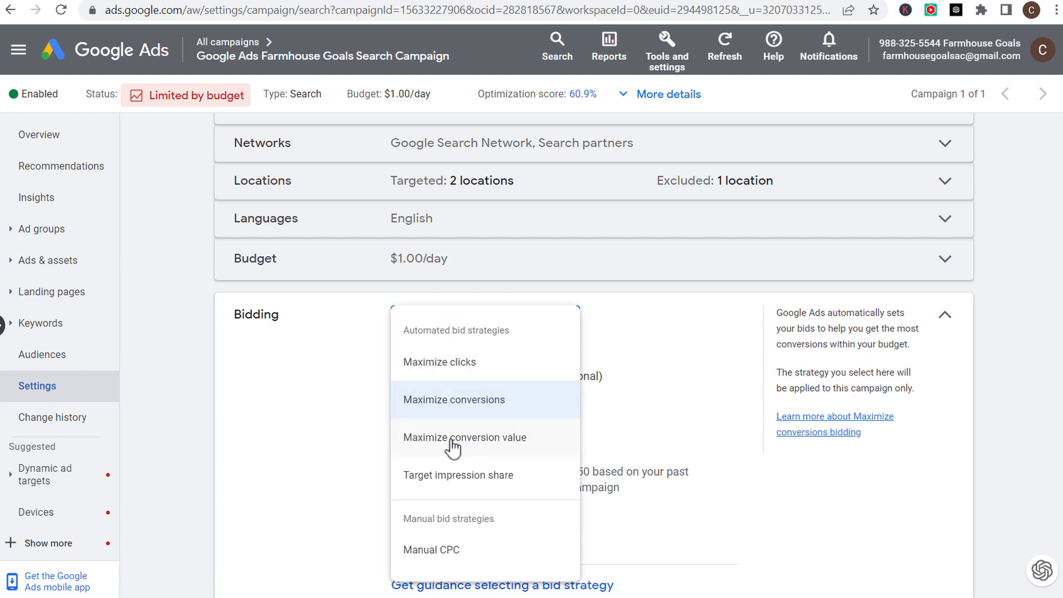
{"action": "left_click", "coordinate": [484, 440]}
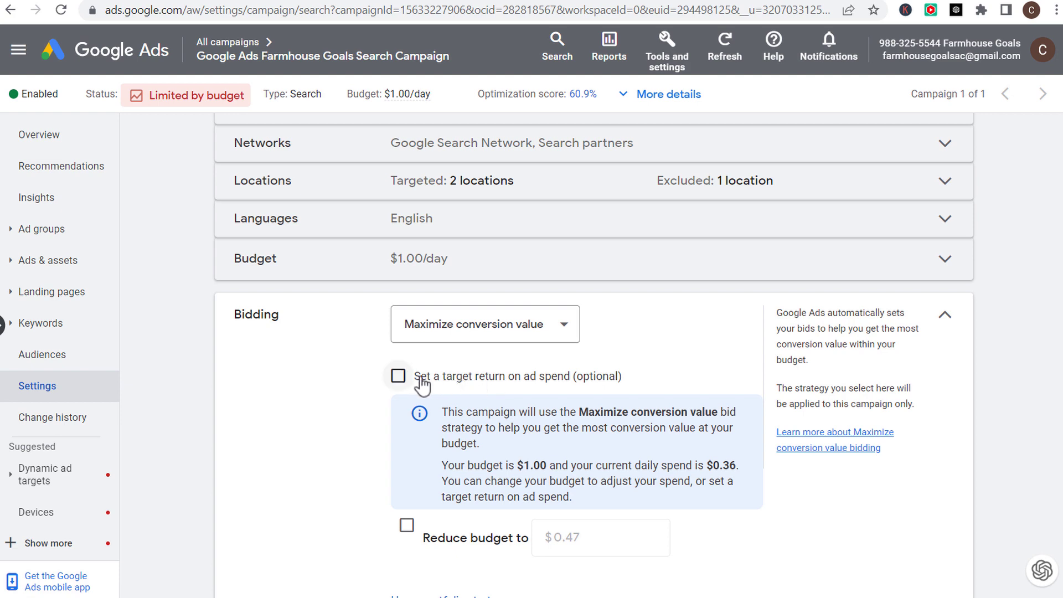
{"action": "left_click", "coordinate": [397, 376]}
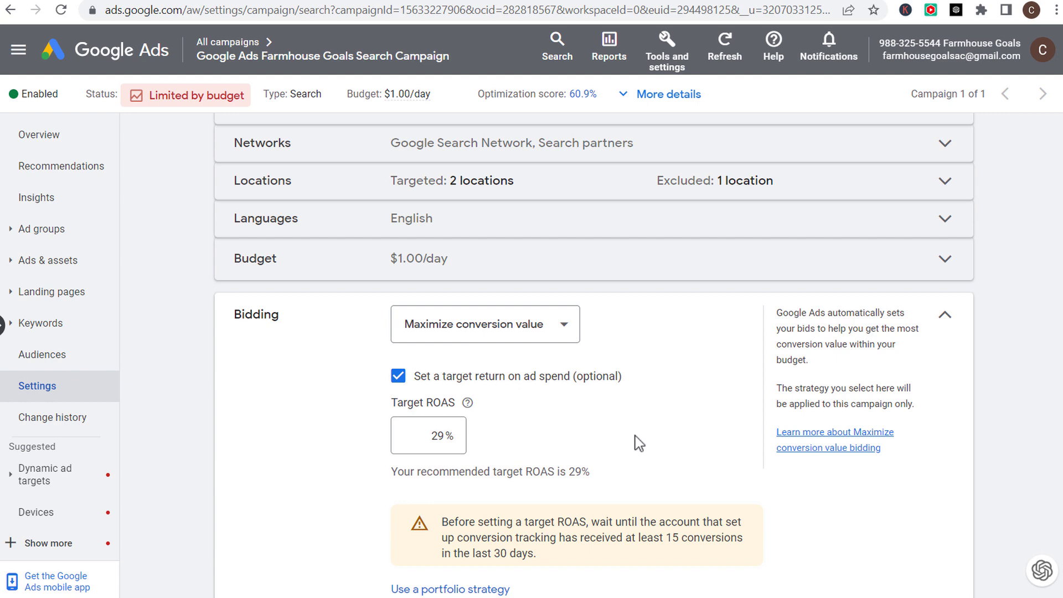
- Enter a target ROAS of 200%, and replace it with 300%
{"action": "left_click", "coordinate": [421, 435]}
{"action": "left_click_drag", "start_coordinate": [421, 435], "coordinate": [537, 434]}
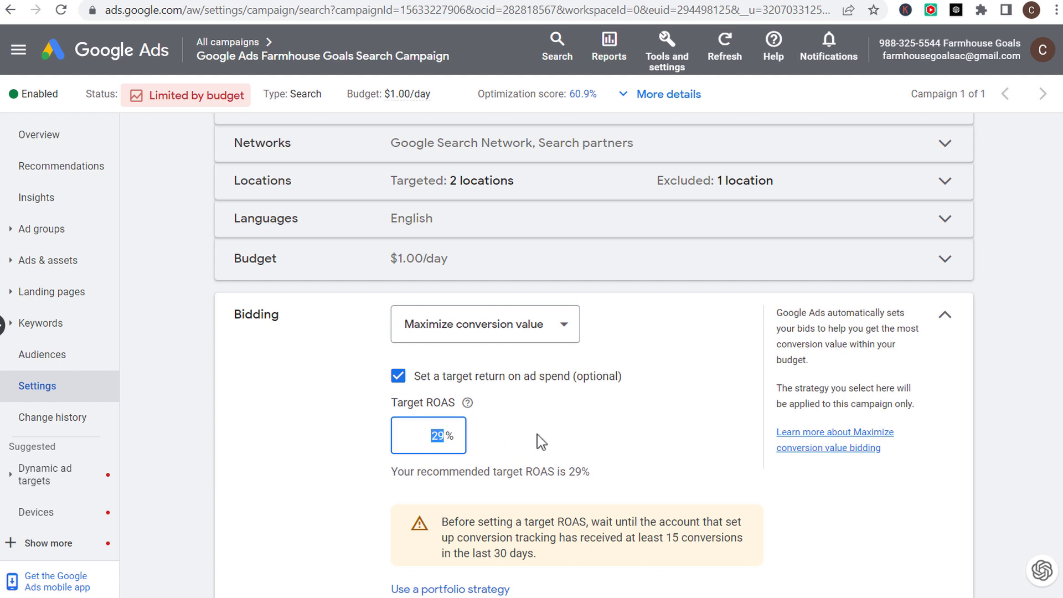
{"action": "type", "text": "200"}
{"action": "double_click", "coordinate": [433, 436]}
{"action": "type", "text": "300"}
{"action": "left_click", "coordinate": [676, 378]}
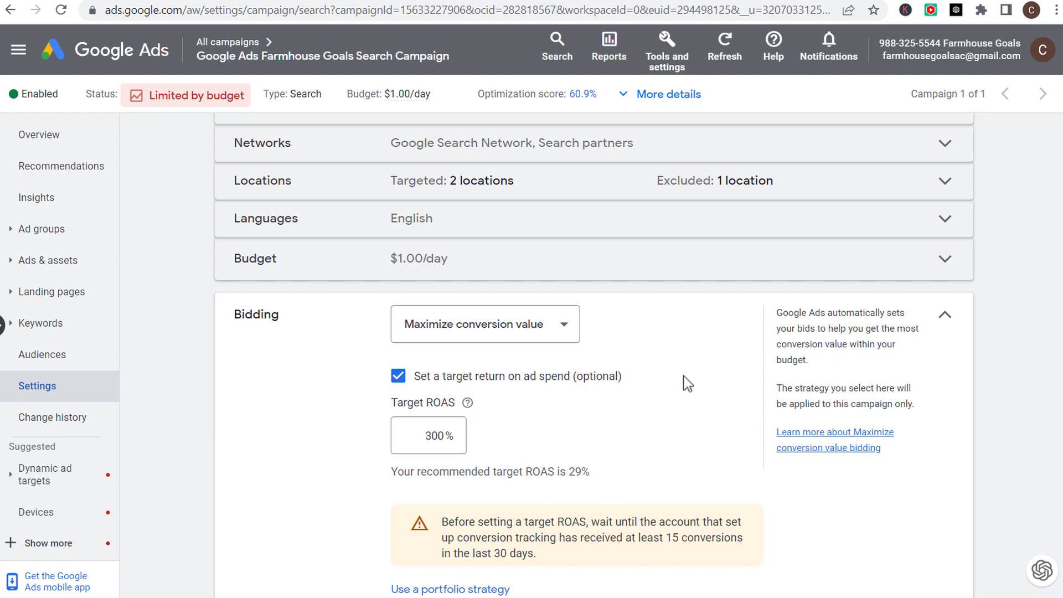
- Go to the account's shared portfolio bid strategies, discarding the unsaved bidding changes in the campaign
{"action": "left_click", "coordinate": [667, 58]}
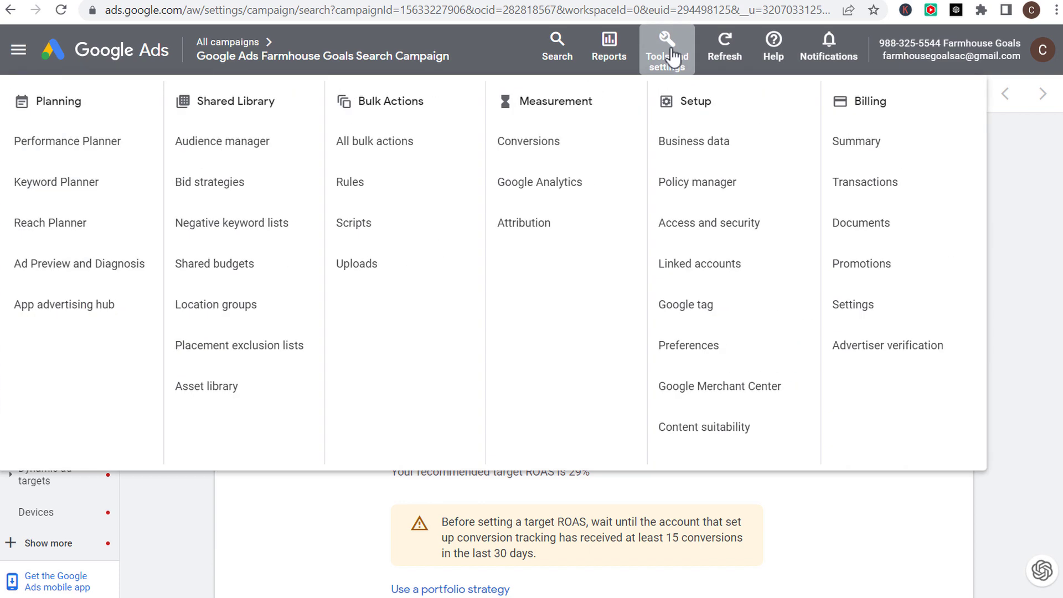
{"action": "left_click", "coordinate": [218, 184]}
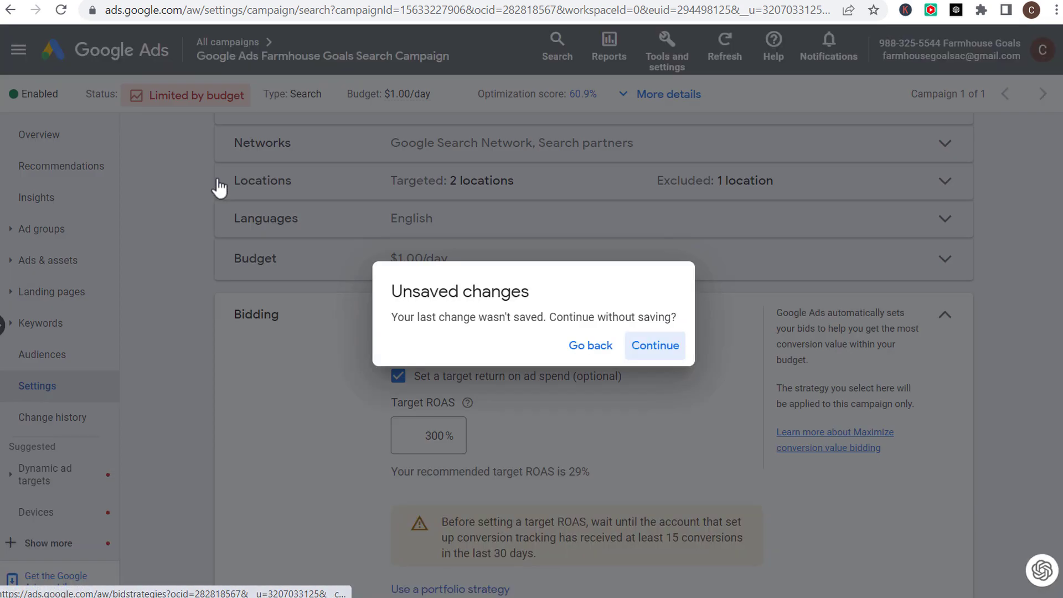
{"action": "left_click", "coordinate": [649, 348]}
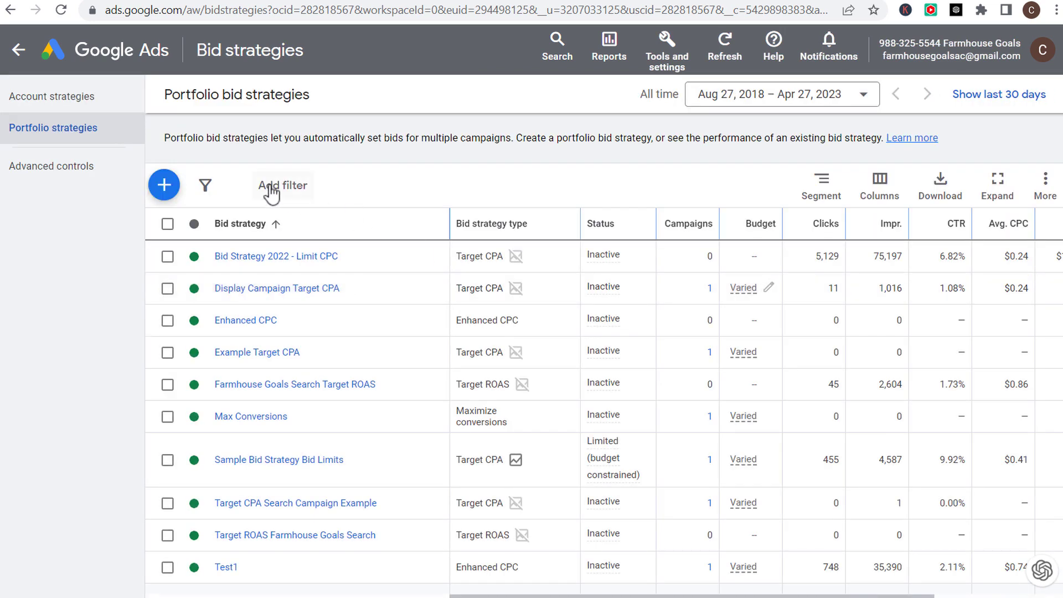
- Start a new Target CPA portfolio bid strategy and view the campaigns that can be included, without selecting any
{"action": "left_click", "coordinate": [164, 186]}
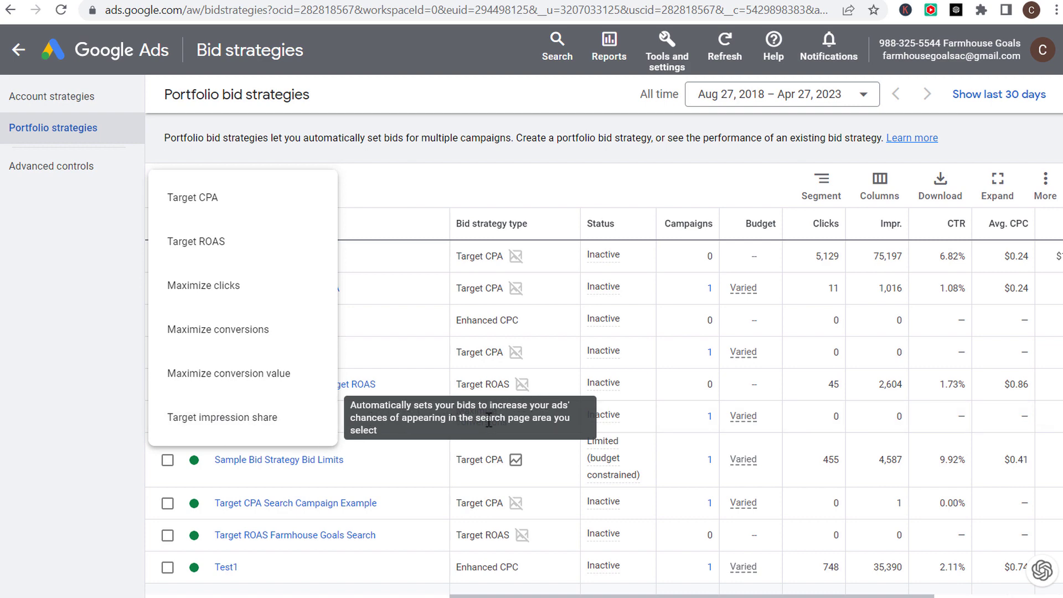
{"action": "left_click", "coordinate": [218, 213]}
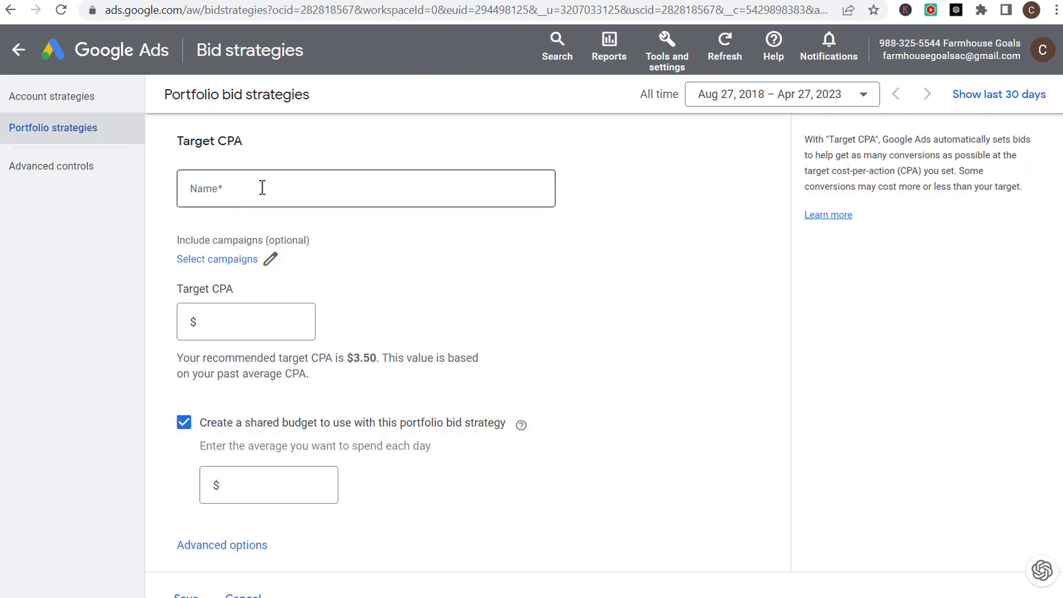
{"action": "left_click", "coordinate": [254, 261]}
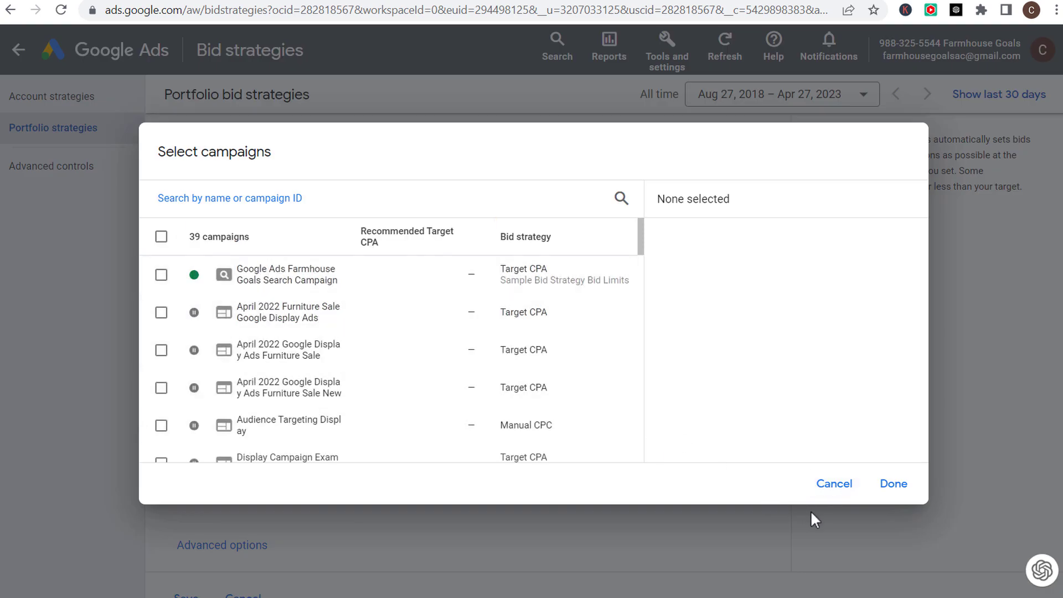
{"action": "left_click", "coordinate": [826, 490]}
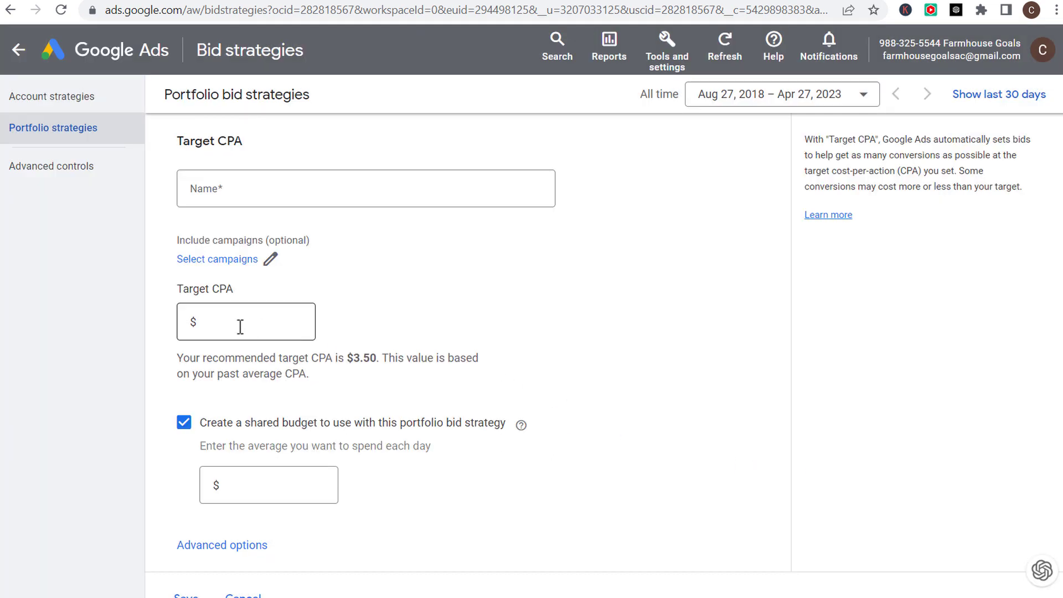
- Set the new portfolio strategy's target CPA to $20.00 and turn off the creation of a shared budget
{"action": "left_click_drag", "start_coordinate": [176, 361], "coordinate": [401, 366]}
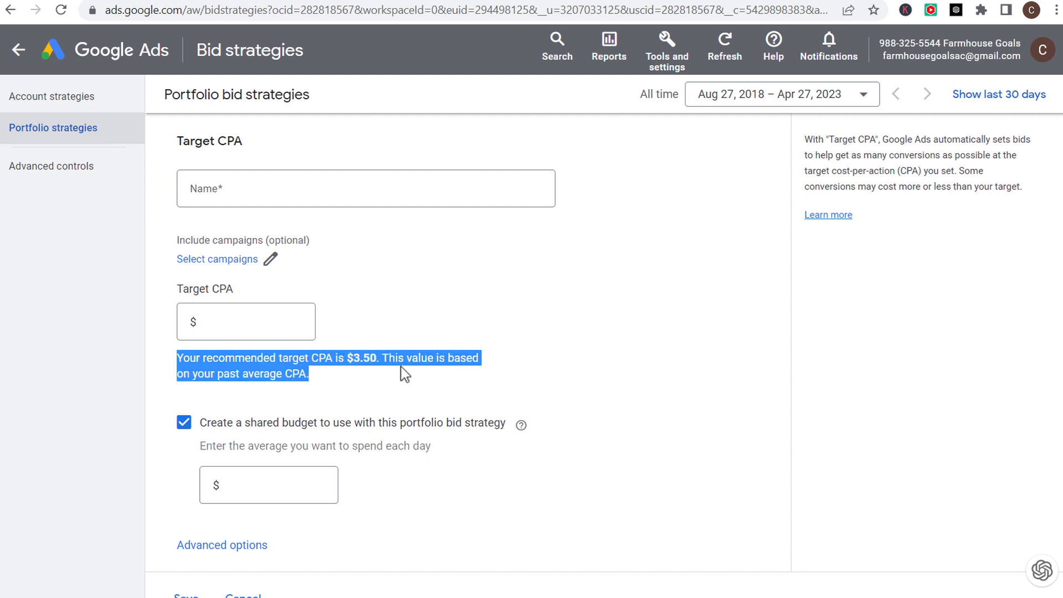
{"action": "left_click", "coordinate": [414, 376]}
{"action": "left_click", "coordinate": [266, 322]}
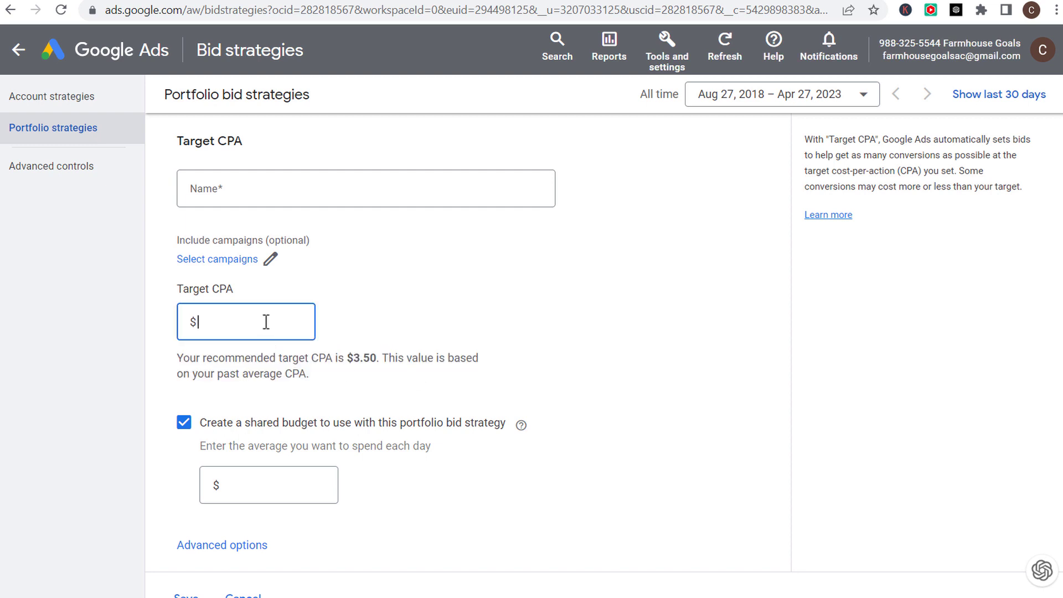
{"action": "type", "text": "20.00"}
{"action": "left_click", "coordinate": [485, 291]}
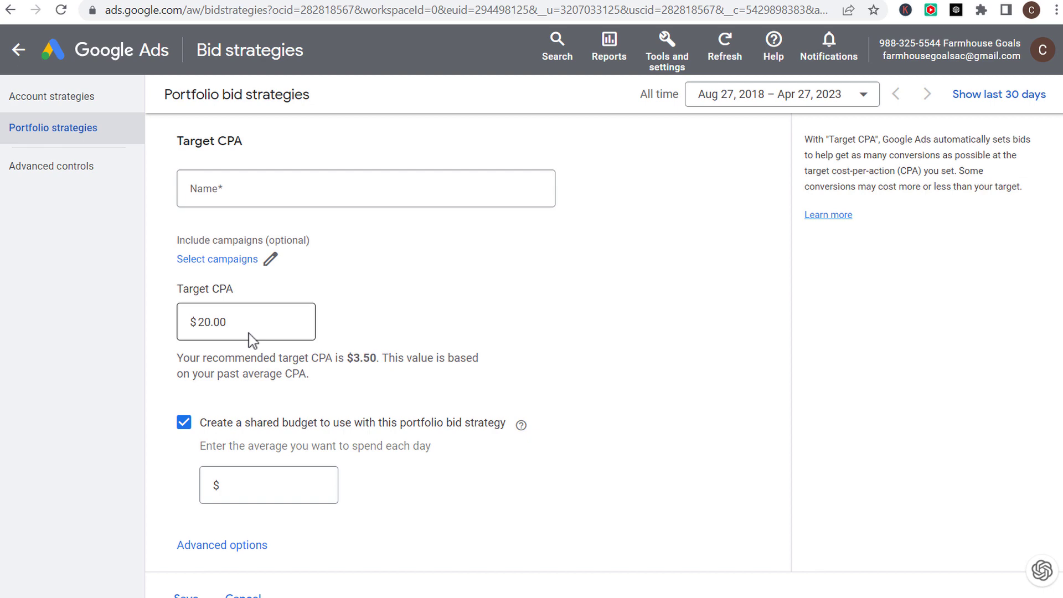
{"action": "scroll", "coordinate": [493, 339], "scroll_direction": "down", "scroll_amount": 3}
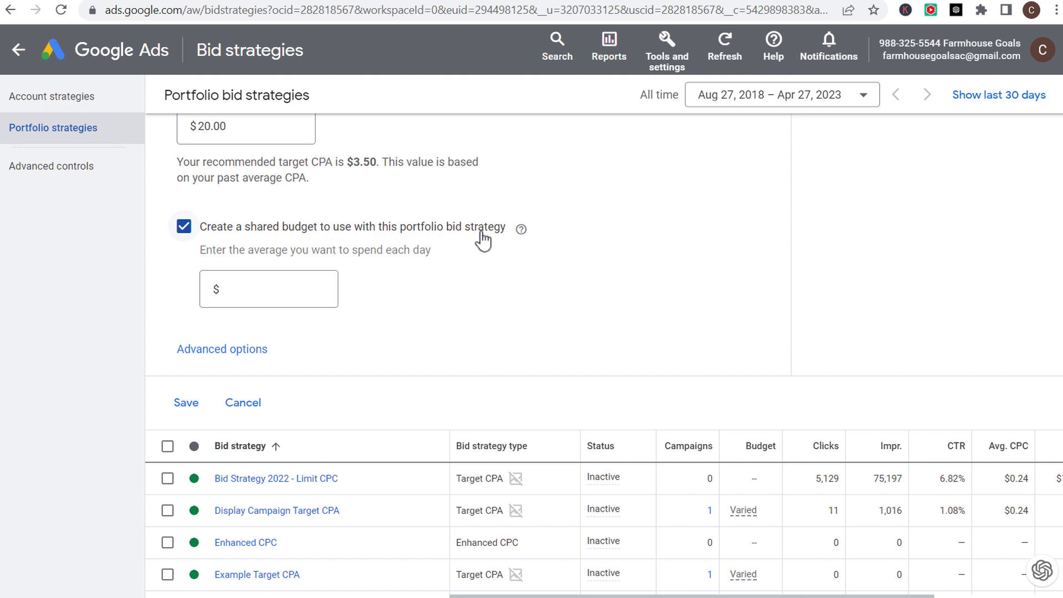
{"action": "left_click", "coordinate": [186, 227]}
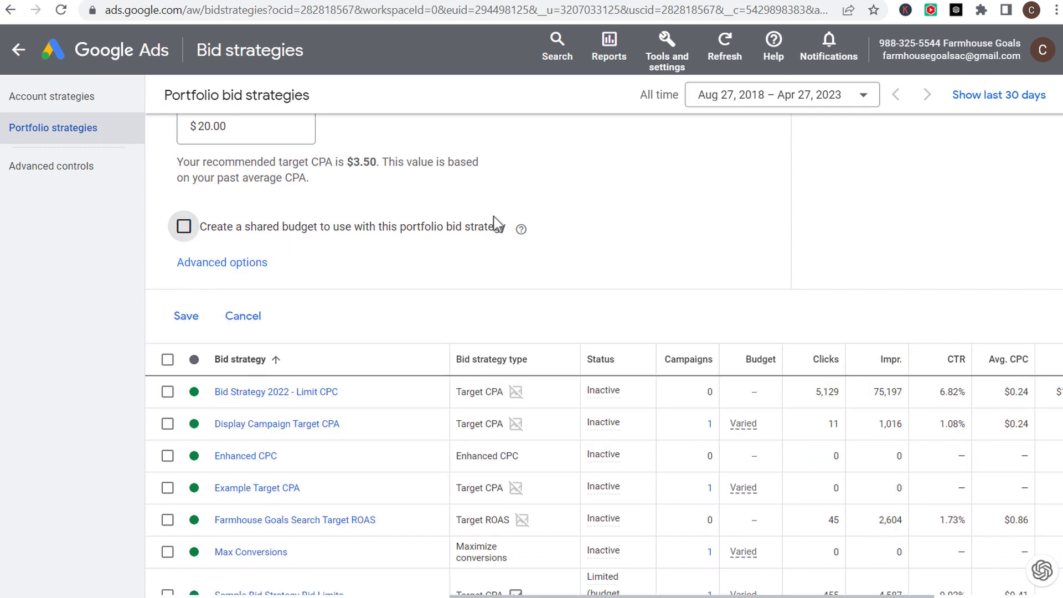
- Include the Google Ads Farmhouse Goals Search Campaign in the new Target CPA portfolio bid strategy
{"action": "scroll", "coordinate": [494, 224], "scroll_direction": "up", "scroll_amount": 2}
{"action": "left_click", "coordinate": [271, 163]}
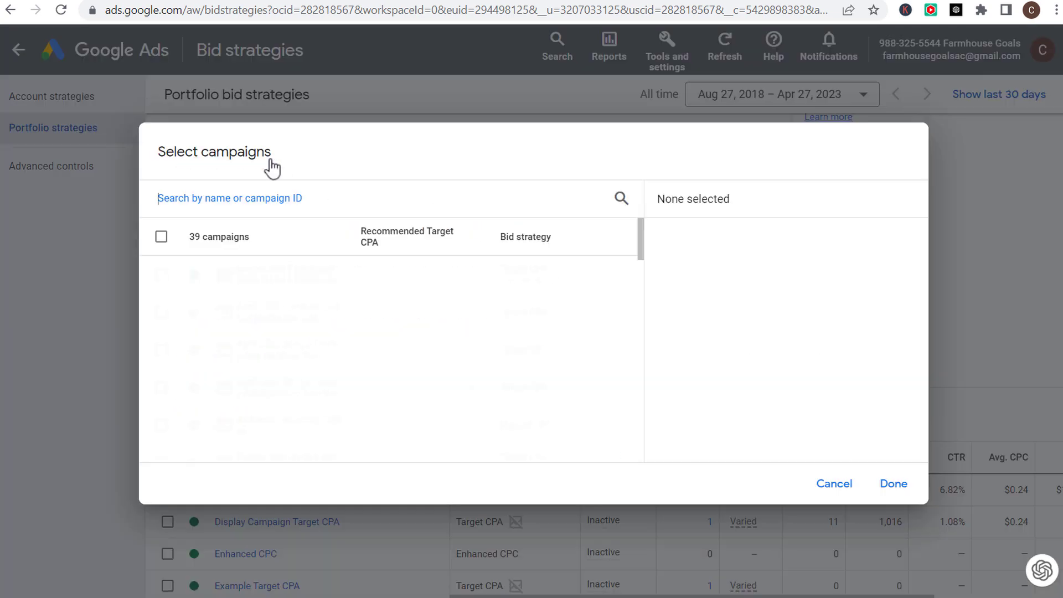
{"action": "left_click", "coordinate": [161, 276]}
{"action": "left_click", "coordinate": [896, 493]}
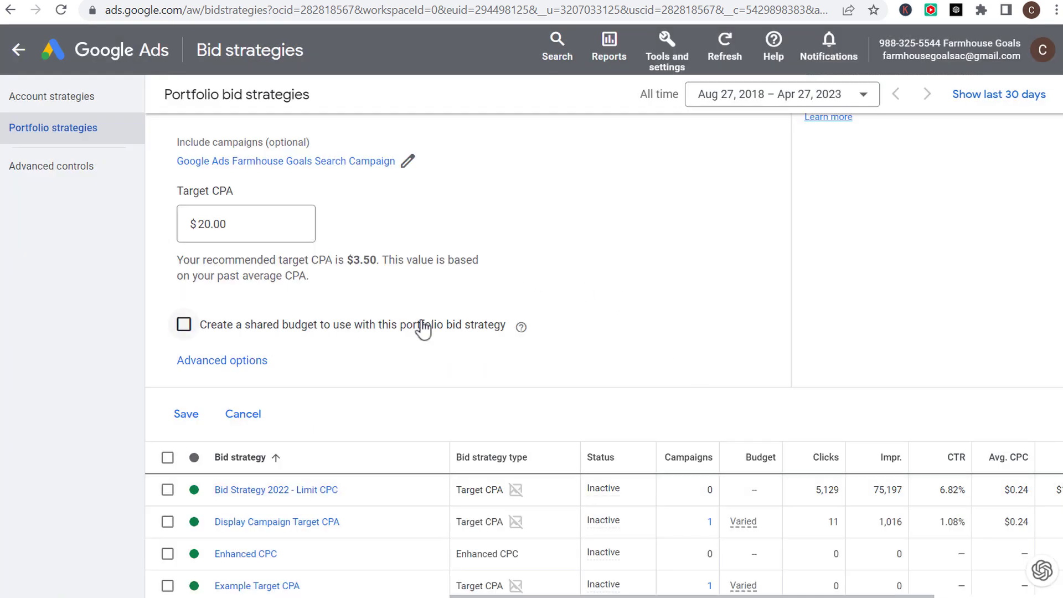
{"action": "scroll", "coordinate": [530, 272], "scroll_direction": "up", "scroll_amount": 2}
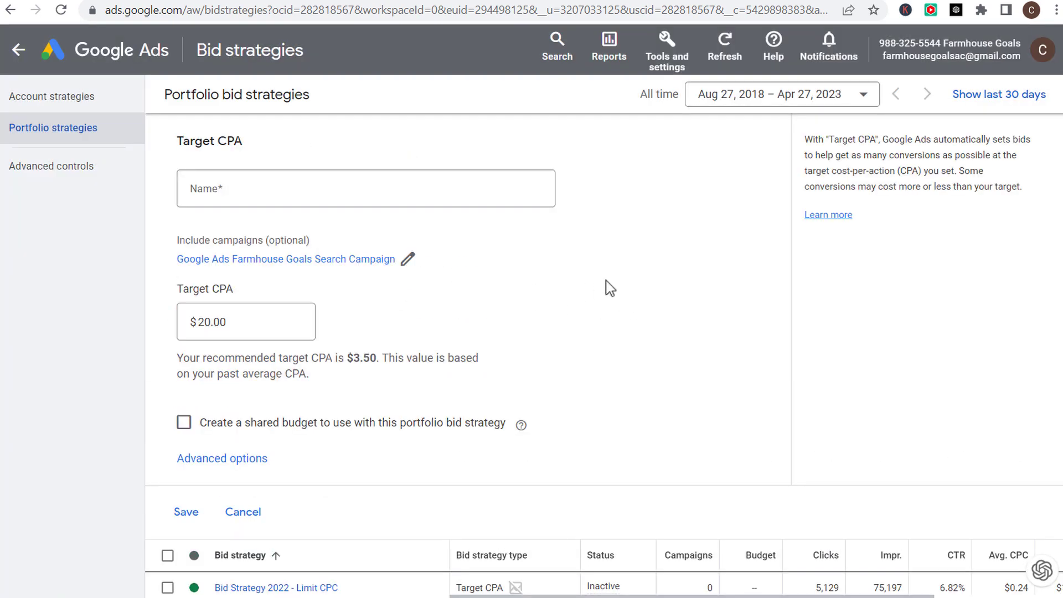
- Show the advanced options of the Target CPA strategy and set the minimum bid limit to $0.10
{"action": "left_click", "coordinate": [216, 459]}
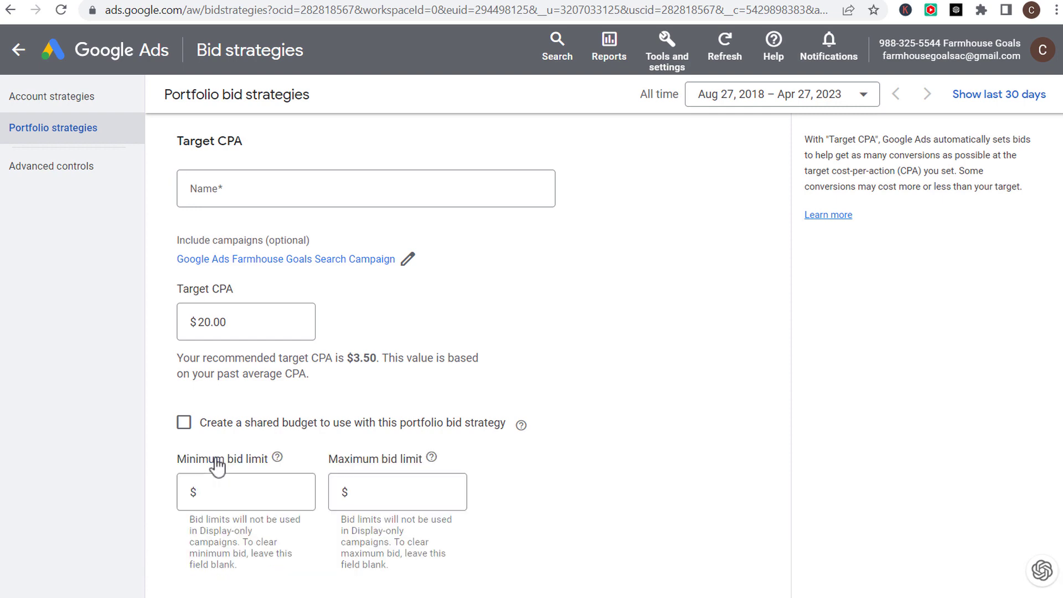
{"action": "scroll", "coordinate": [628, 365], "scroll_direction": "down", "scroll_amount": 2}
{"action": "left_click", "coordinate": [220, 408]}
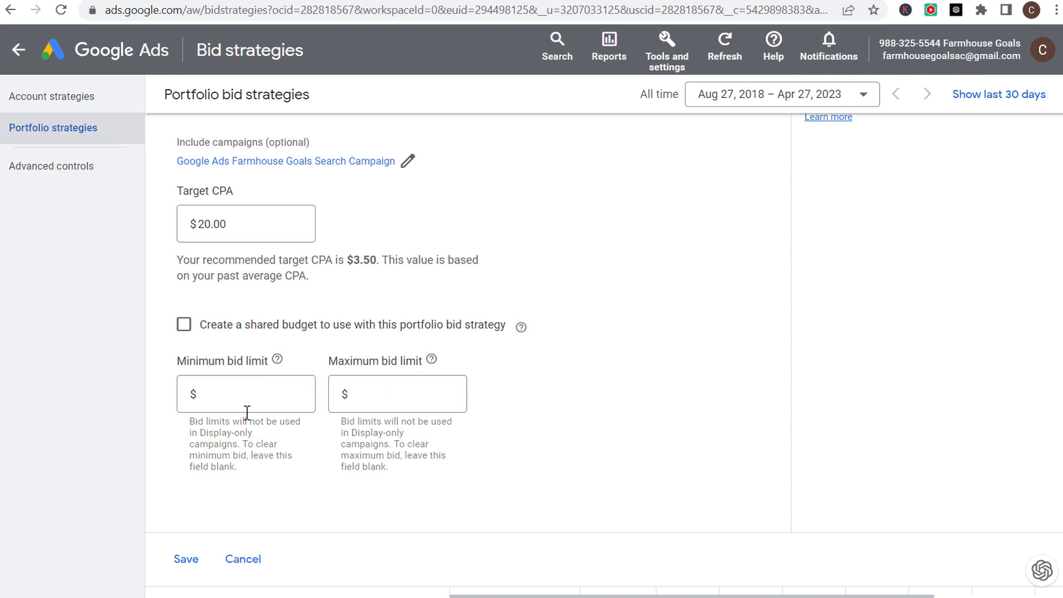
{"action": "left_click", "coordinate": [248, 389]}
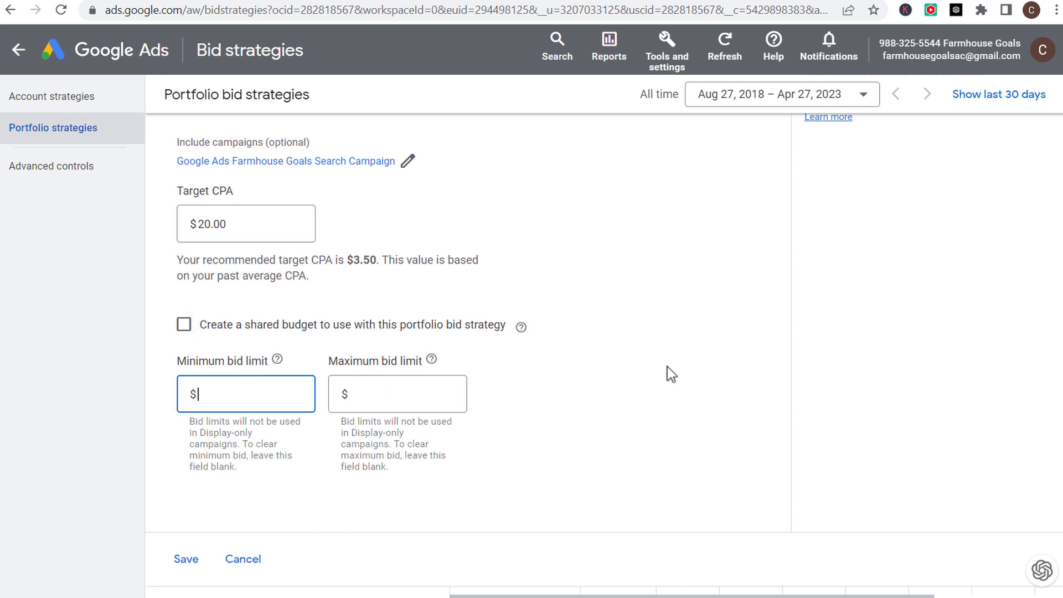
{"action": "type", "text": "0.10"}
{"action": "left_click_drag", "start_coordinate": [180, 360], "coordinate": [290, 361]}
{"action": "left_click", "coordinate": [649, 379]}
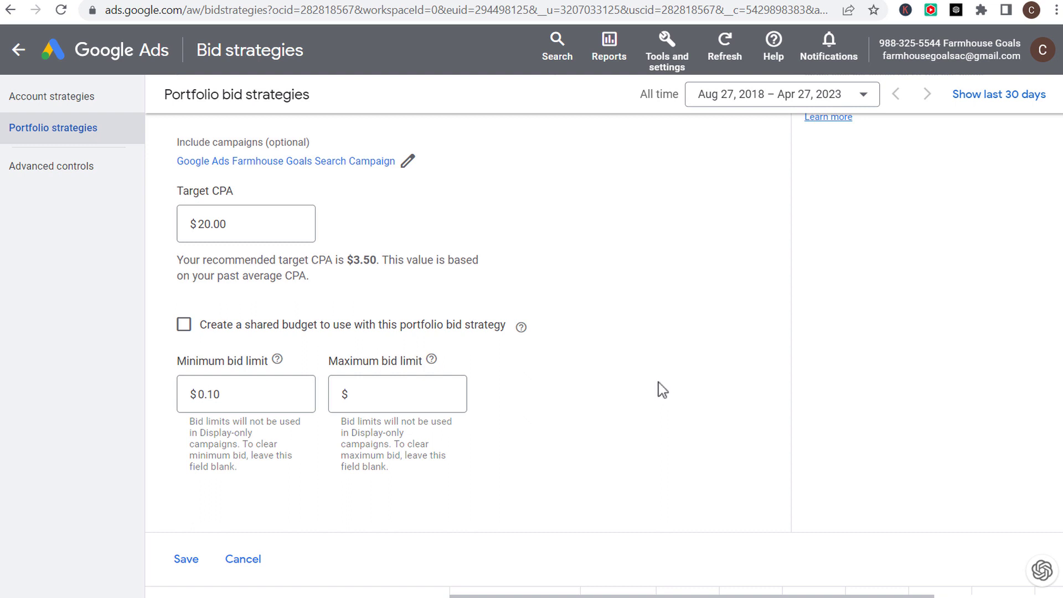
- Set the maximum bid limit to $1.00, and discard the new Target CPA strategy without saving
{"action": "scroll", "coordinate": [602, 332], "scroll_direction": "up", "scroll_amount": 2}
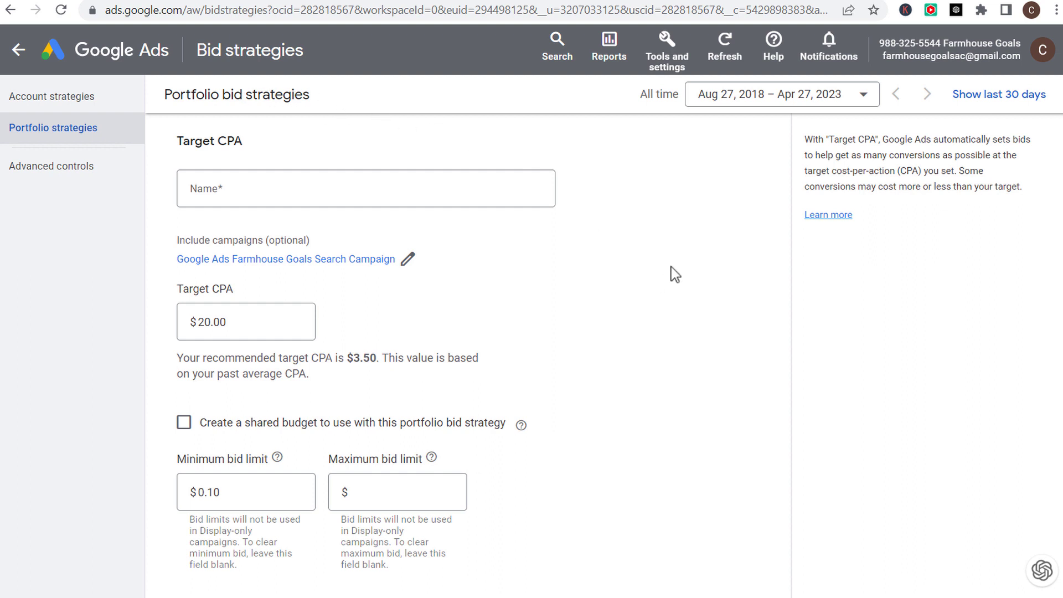
{"action": "scroll", "coordinate": [669, 270], "scroll_direction": "down", "scroll_amount": 2}
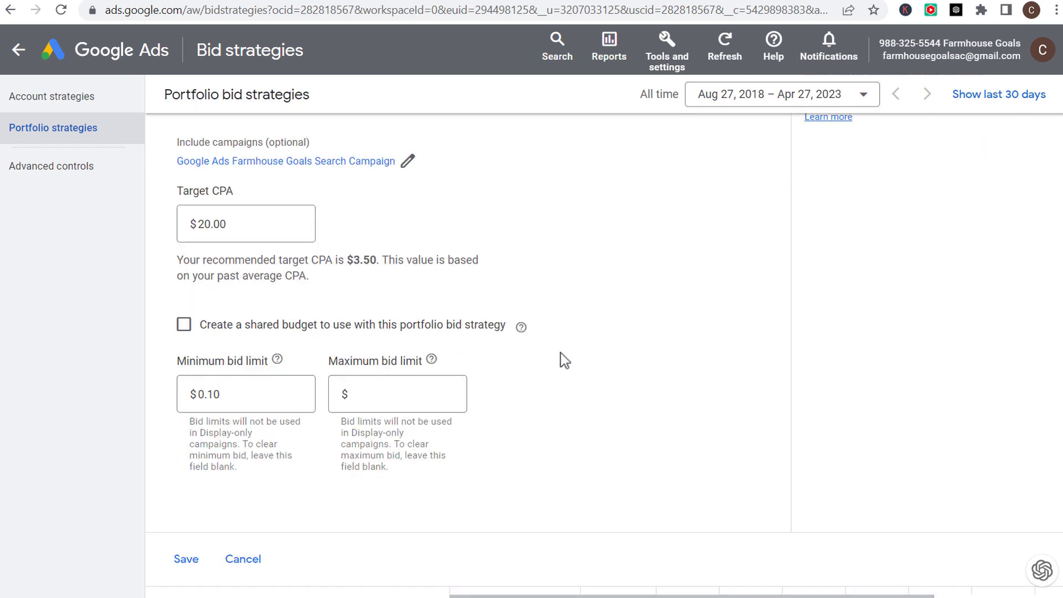
{"action": "left_click", "coordinate": [403, 392]}
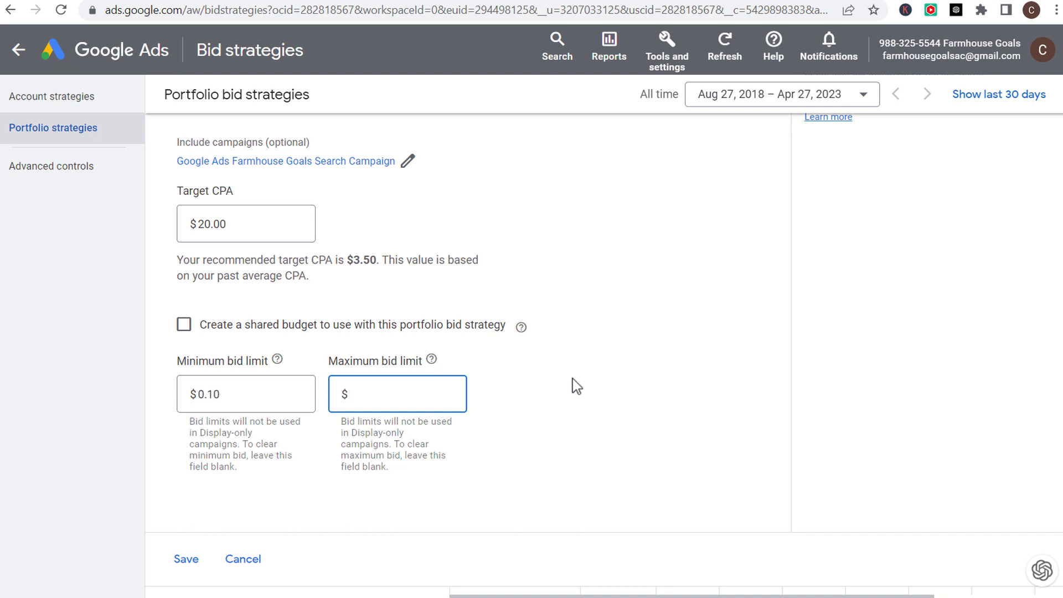
{"action": "type", "text": "1.00"}
{"action": "left_click_drag", "start_coordinate": [198, 224], "coordinate": [245, 225]}
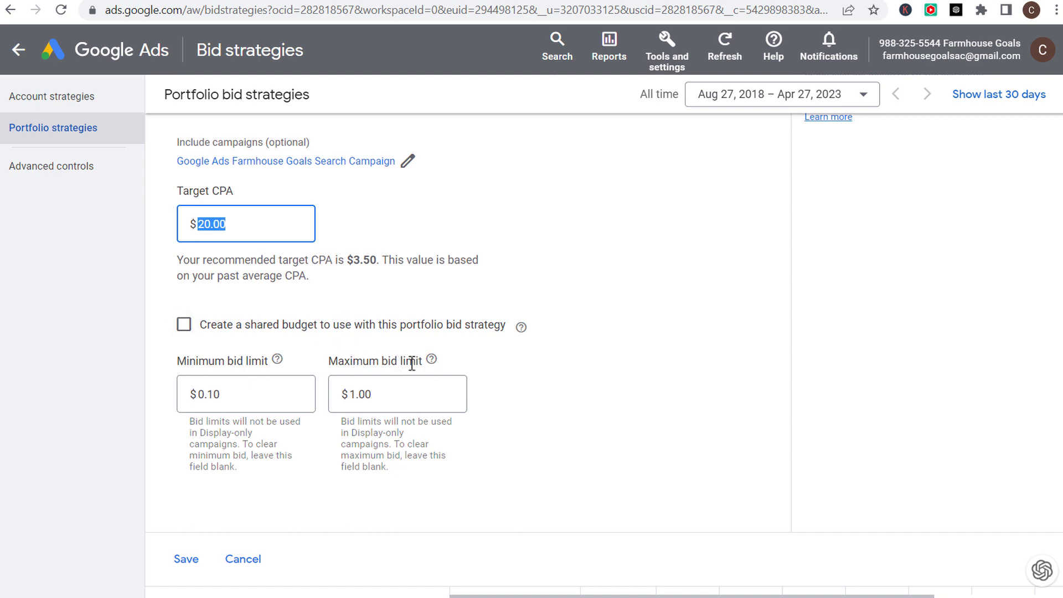
{"action": "left_click", "coordinate": [241, 559]}
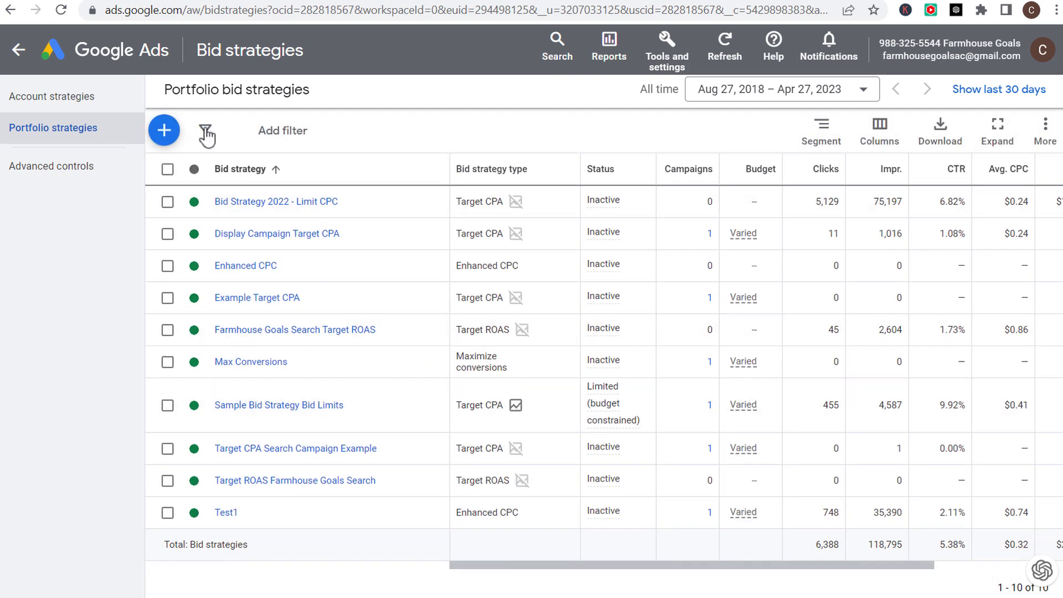
- Start a new Target ROAS portfolio bid strategy and set its target ROAS to 250%
{"action": "left_click", "coordinate": [162, 132]}
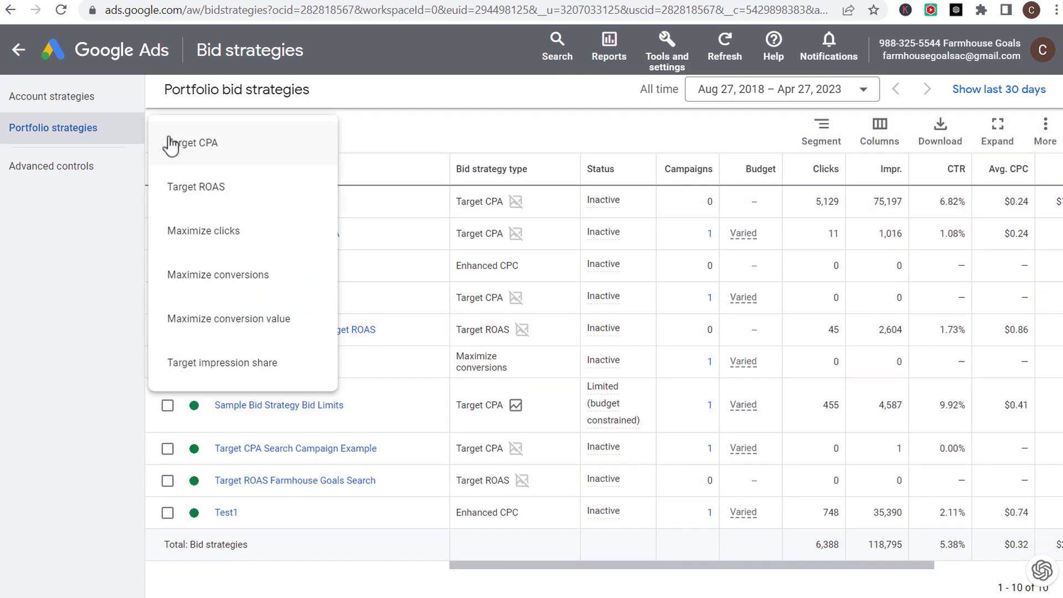
{"action": "left_click", "coordinate": [217, 194]}
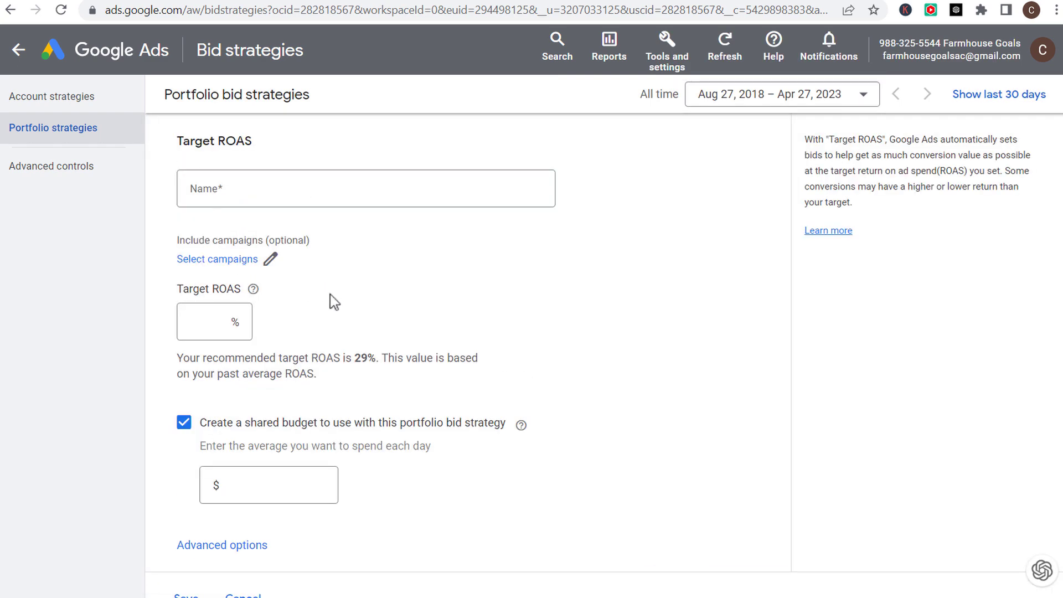
{"action": "left_click", "coordinate": [226, 321]}
{"action": "type", "text": "300"}
{"action": "key", "text": "BackSpace"}
{"action": "key", "text": "BackSpace"}
{"action": "key", "text": "BackSpace"}
{"action": "type", "text": "250"}
- Turn off the creation of a shared budget for the Target ROAS strategy and show its bid limit options
{"action": "scroll", "coordinate": [403, 280], "scroll_direction": "down", "scroll_amount": 2}
{"action": "left_click", "coordinate": [183, 325]}
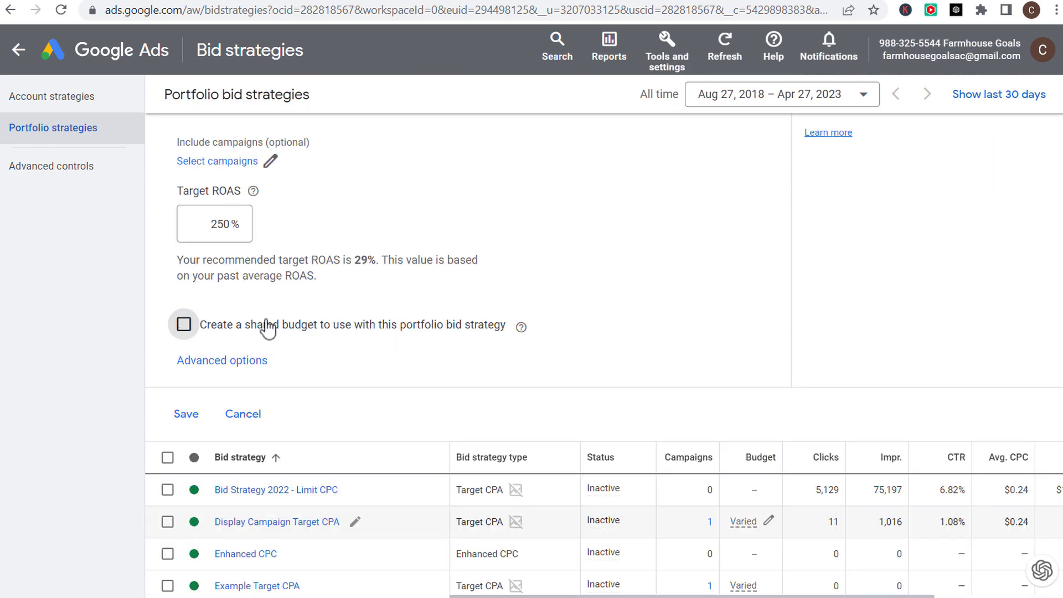
{"action": "left_click", "coordinate": [235, 366]}
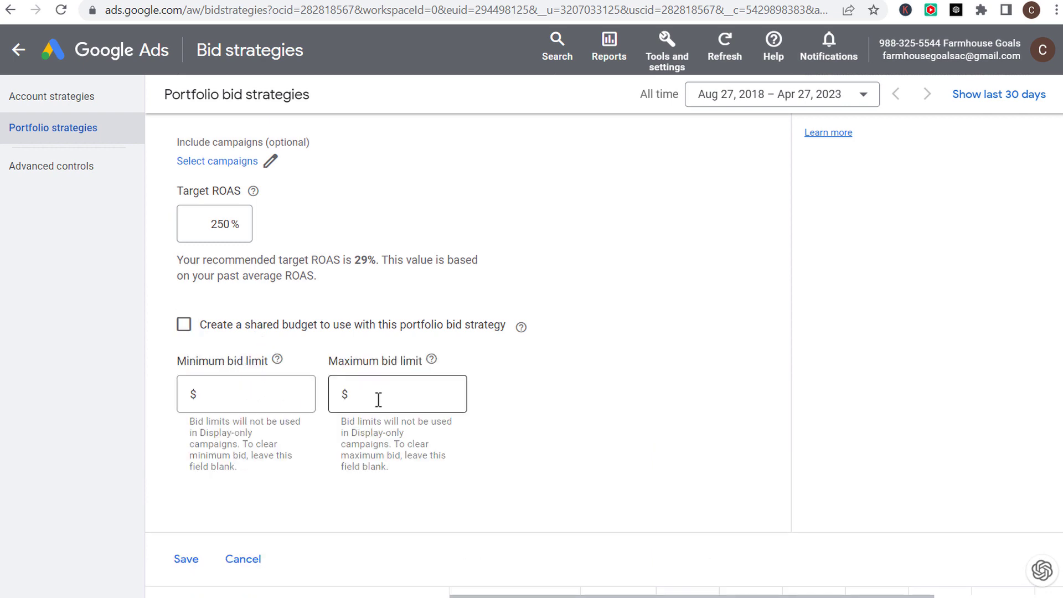
- View the campaigns that can be included in the Target ROAS strategy without selecting any, and discard the strategy
{"action": "scroll", "coordinate": [538, 399], "scroll_direction": "up", "scroll_amount": 2}
{"action": "left_click", "coordinate": [221, 257]}
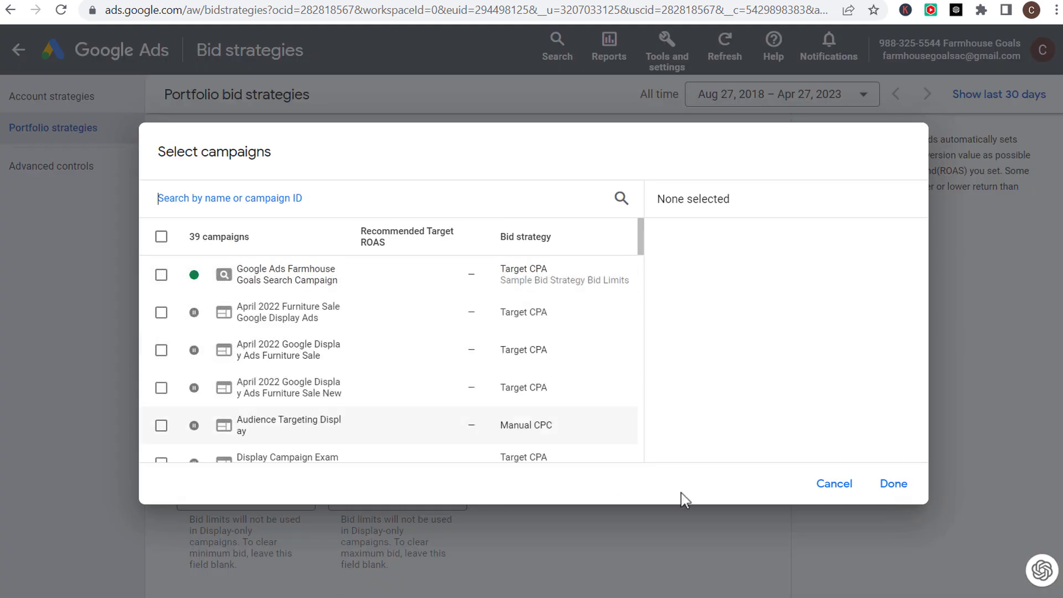
{"action": "left_click", "coordinate": [834, 486]}
{"action": "scroll", "coordinate": [517, 380], "scroll_direction": "down", "scroll_amount": 2}
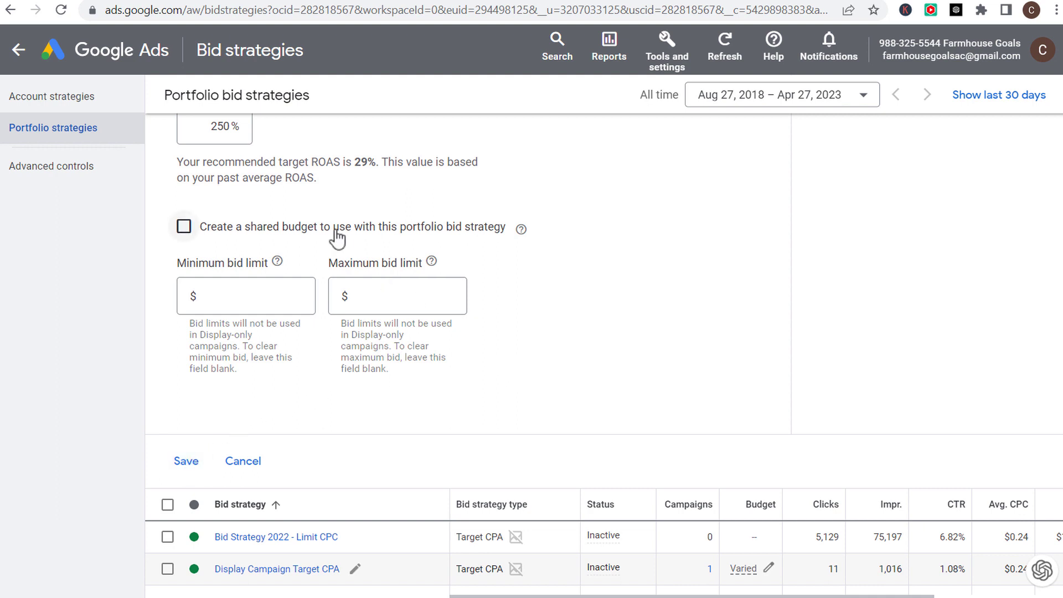
{"action": "scroll", "coordinate": [536, 231], "scroll_direction": "down", "scroll_amount": 2}
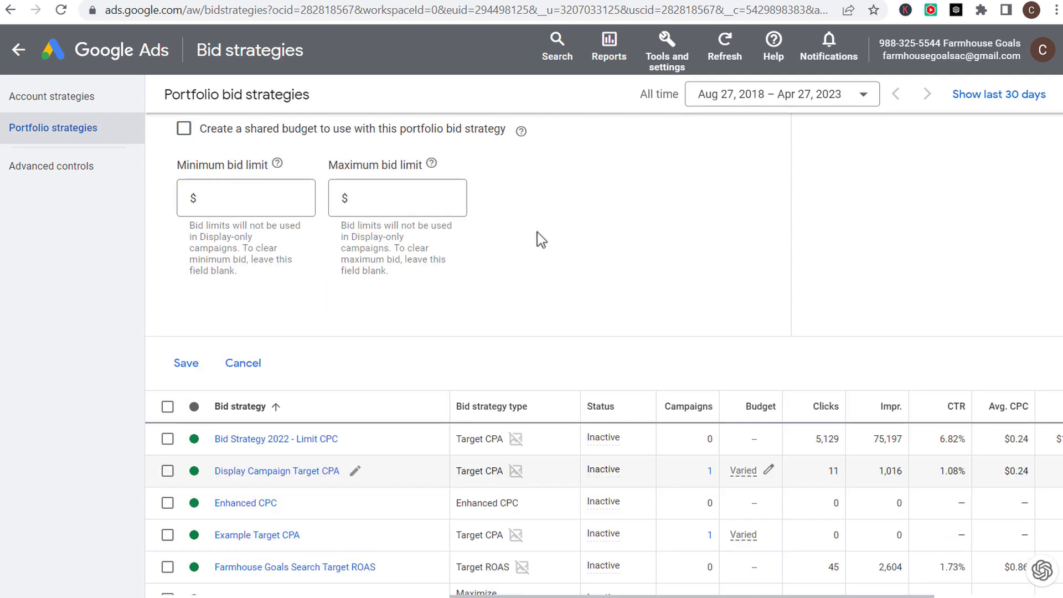
{"action": "scroll", "coordinate": [537, 232], "scroll_direction": "down", "scroll_amount": 2}
{"action": "scroll", "coordinate": [537, 243], "scroll_direction": "up", "scroll_amount": 4}
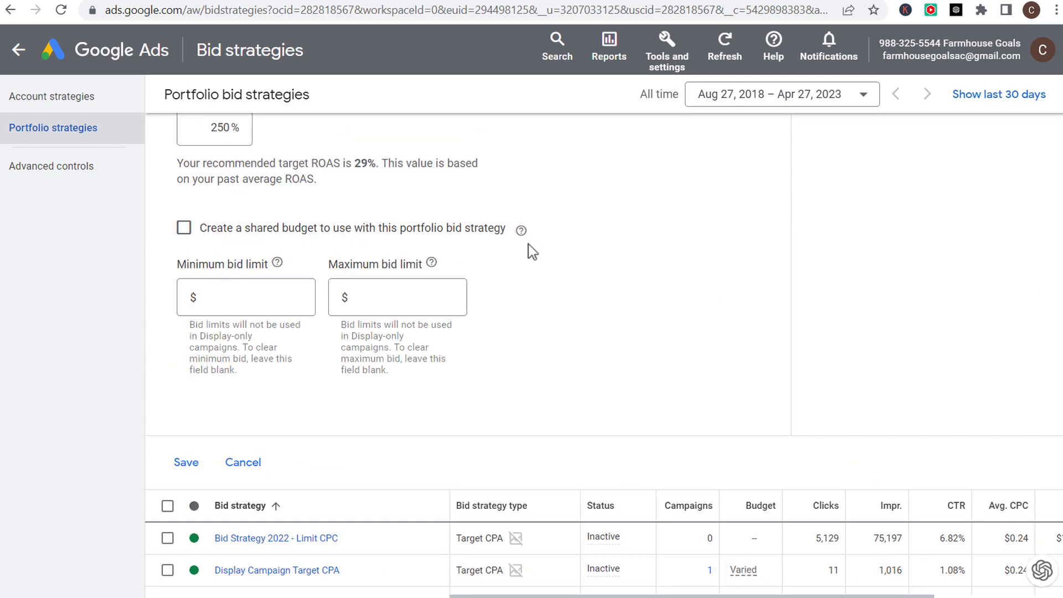
{"action": "scroll", "coordinate": [332, 360], "scroll_direction": "up", "scroll_amount": 1}
{"action": "left_click", "coordinate": [238, 562]}
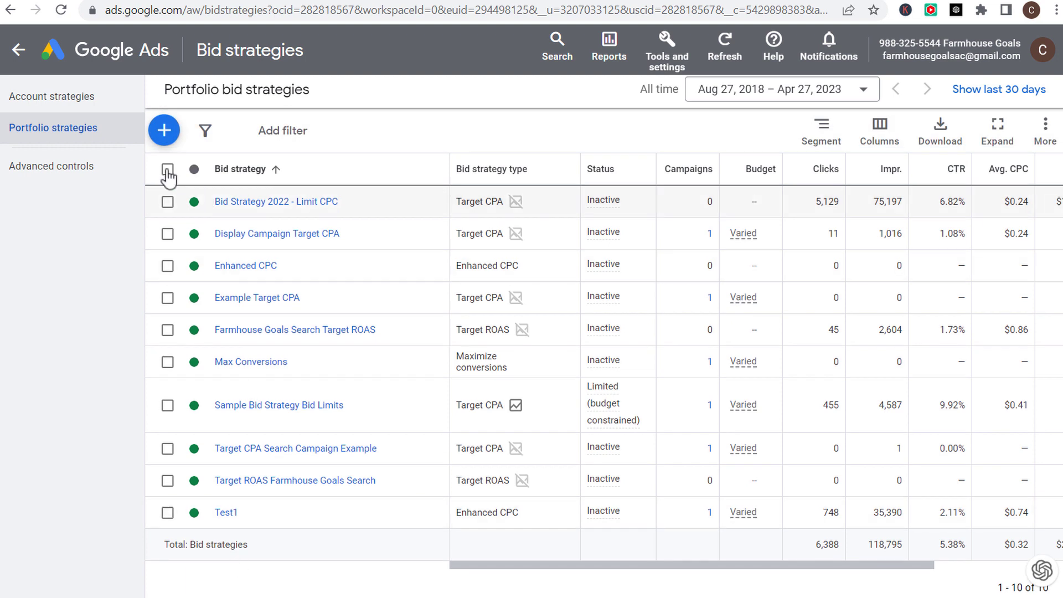
- Look through the available portfolio strategy types and the Maximize clicks setup form, leaving it without saving
{"action": "left_click", "coordinate": [164, 130]}
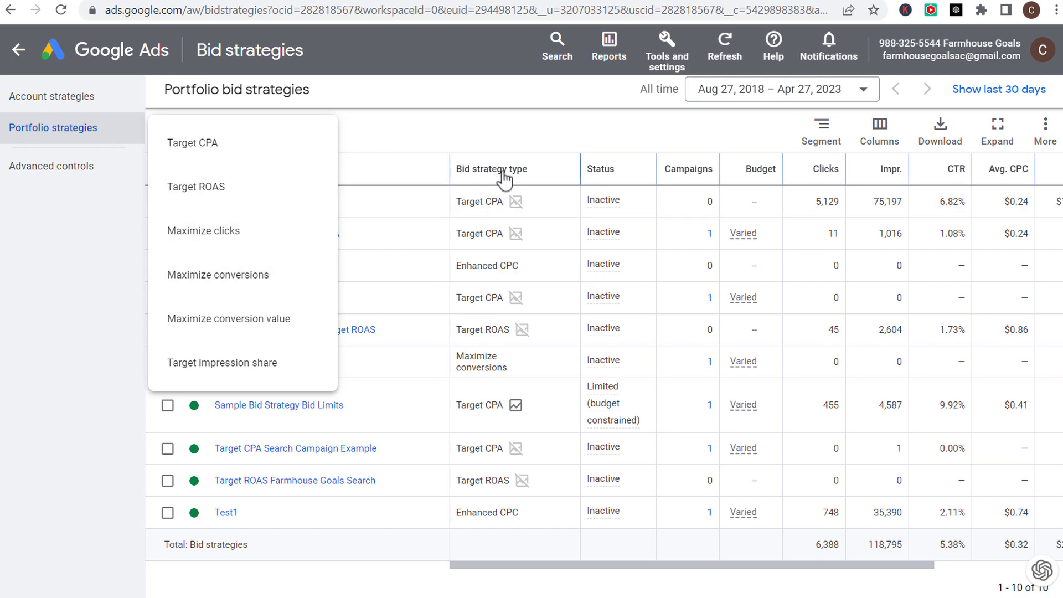
{"action": "left_click", "coordinate": [501, 135]}
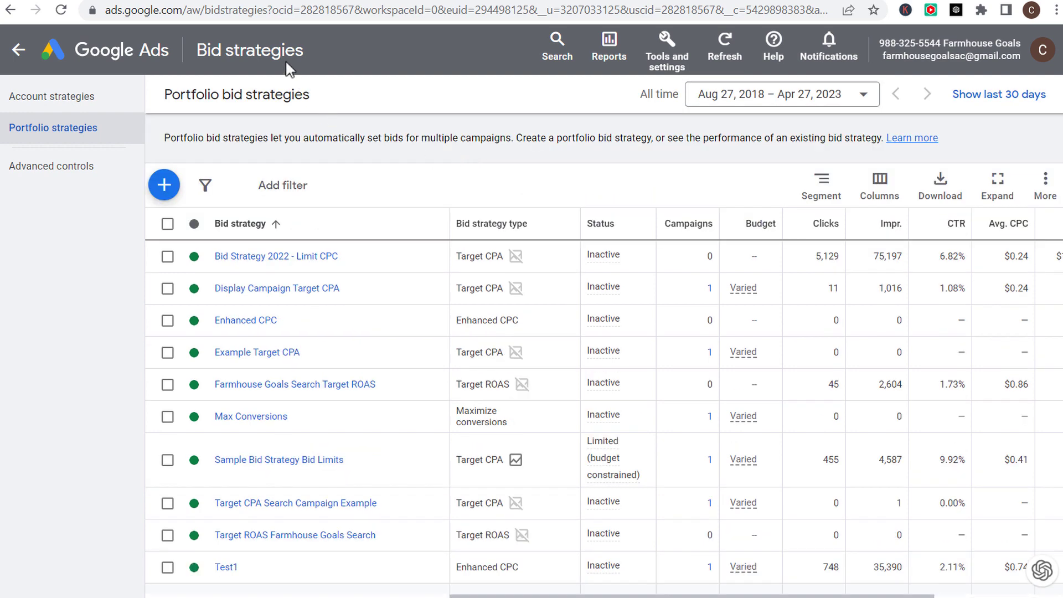
{"action": "left_click", "coordinate": [164, 187]}
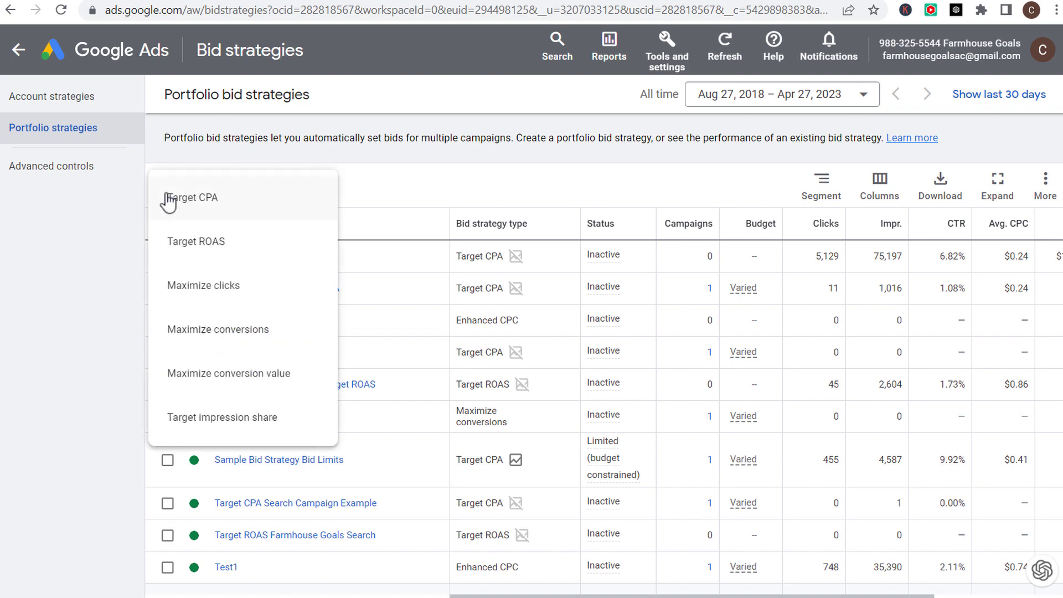
{"action": "left_click", "coordinate": [238, 287]}
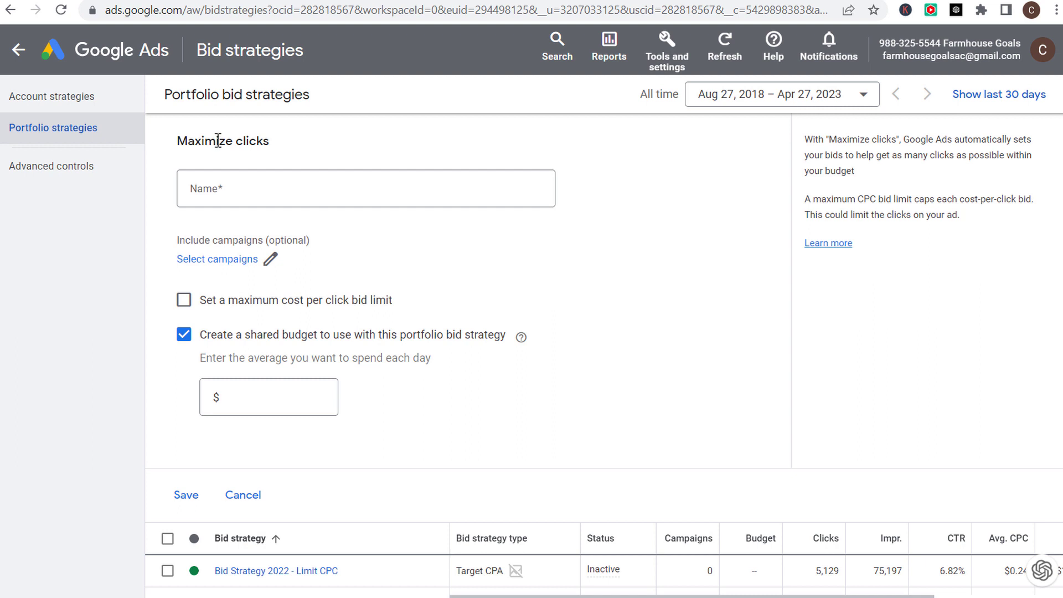
{"action": "left_click", "coordinate": [248, 496]}
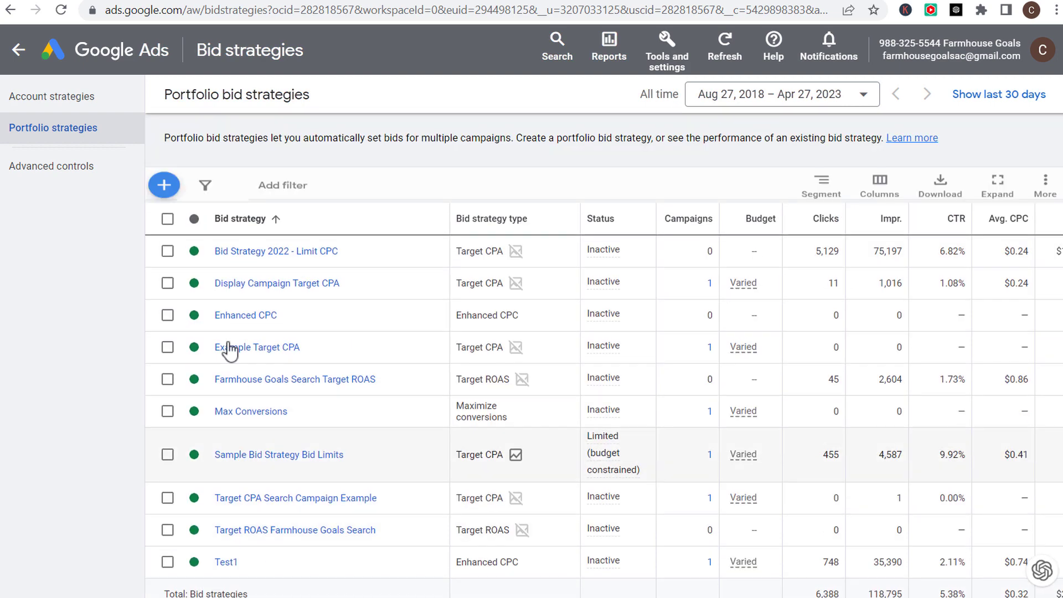
- Start a new Target impression share portfolio bid strategy with ads set to appear at Top of results page
{"action": "left_click", "coordinate": [164, 186]}
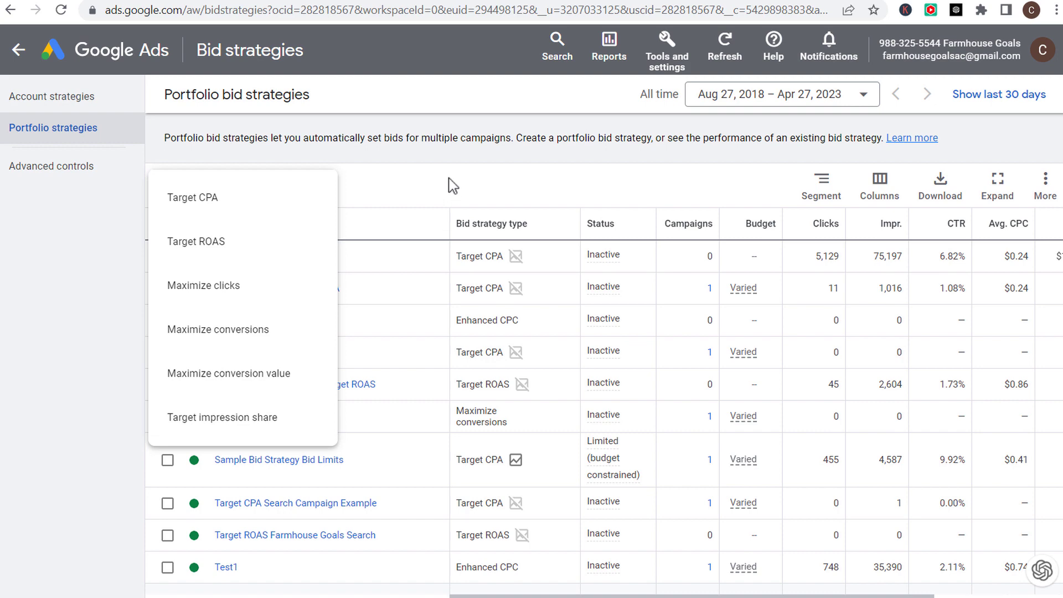
{"action": "left_click", "coordinate": [213, 417]}
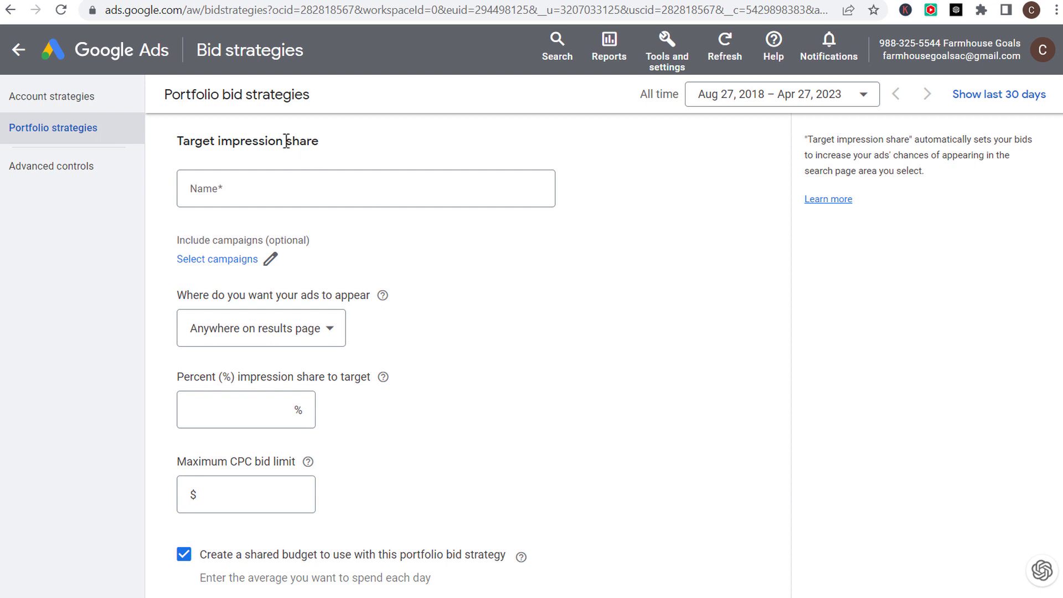
{"action": "left_click", "coordinate": [245, 415]}
{"action": "type", "text": "80"}
{"action": "left_click", "coordinate": [305, 335]}
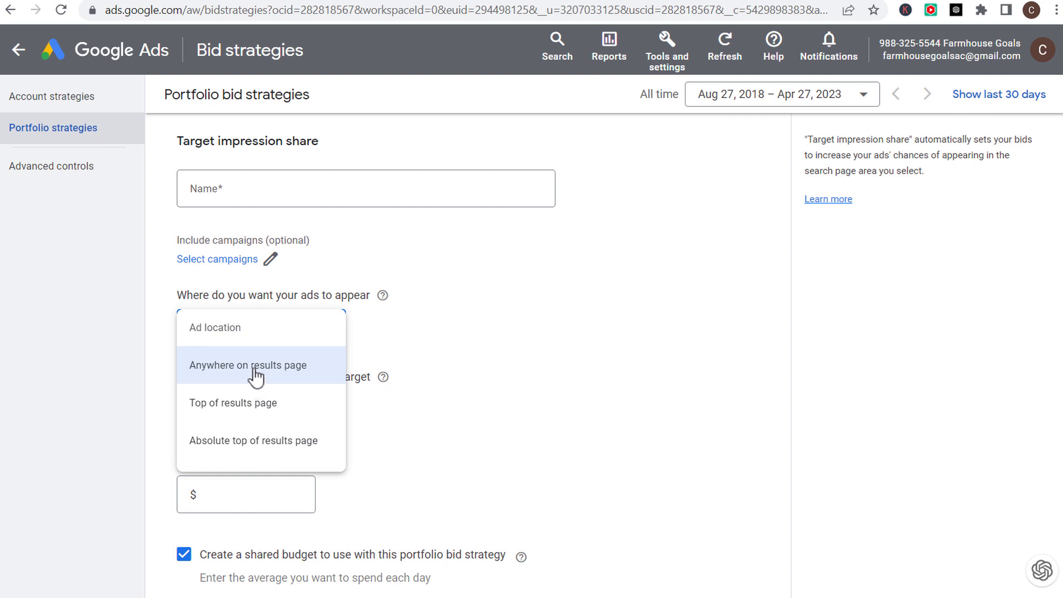
{"action": "left_click", "coordinate": [252, 409]}
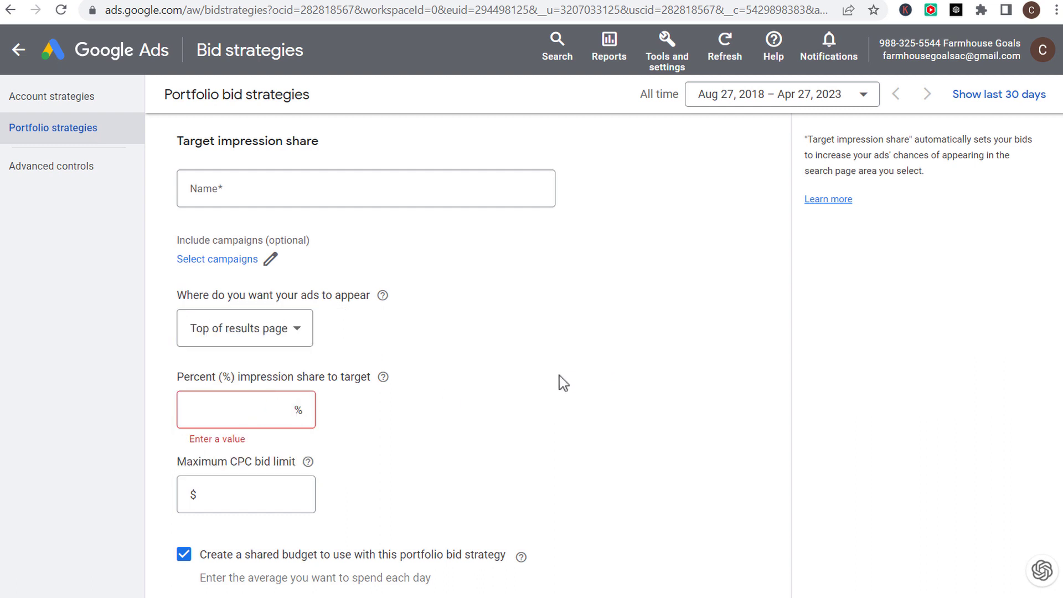
- Set the impression share to target to 80% and the maximum CPC bid limit to $10.00
{"action": "left_click", "coordinate": [267, 409]}
{"action": "type", "text": "80"}
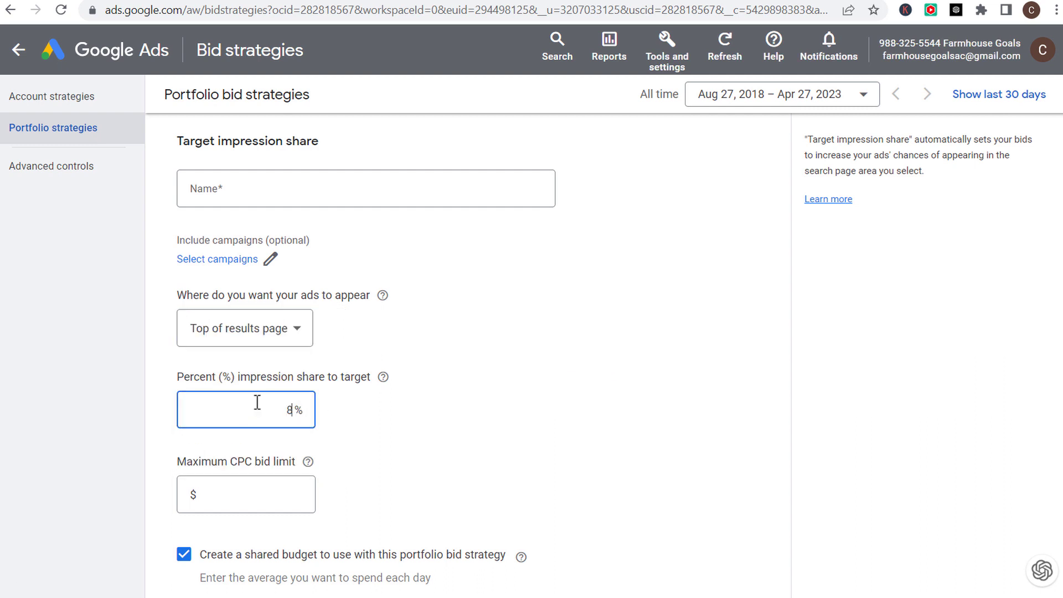
{"action": "left_click", "coordinate": [407, 462]}
{"action": "left_click", "coordinate": [280, 495]}
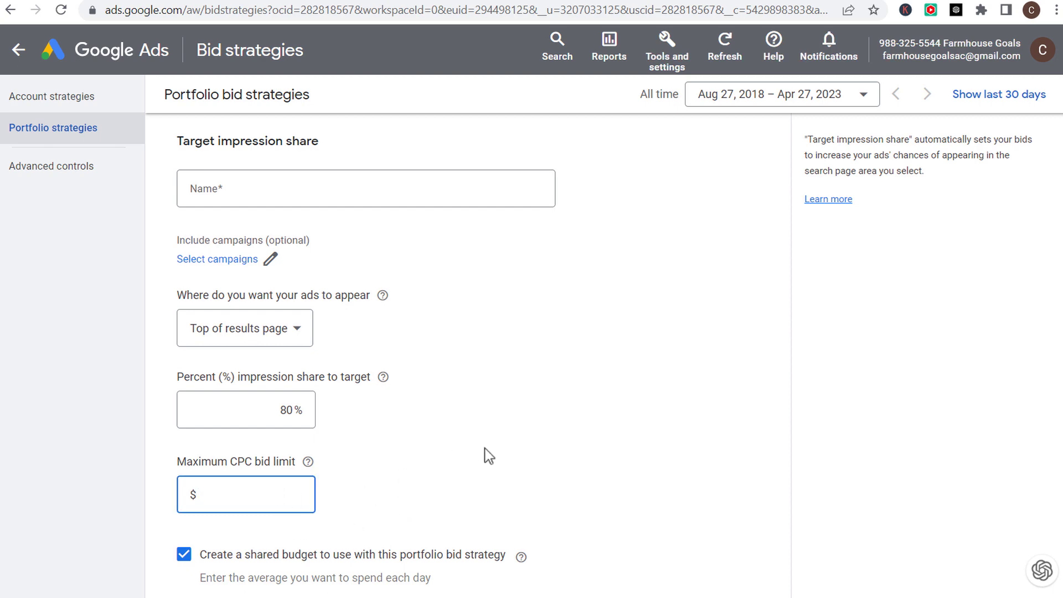
{"action": "type", "text": "10.00"}
{"action": "left_click", "coordinate": [482, 447]}
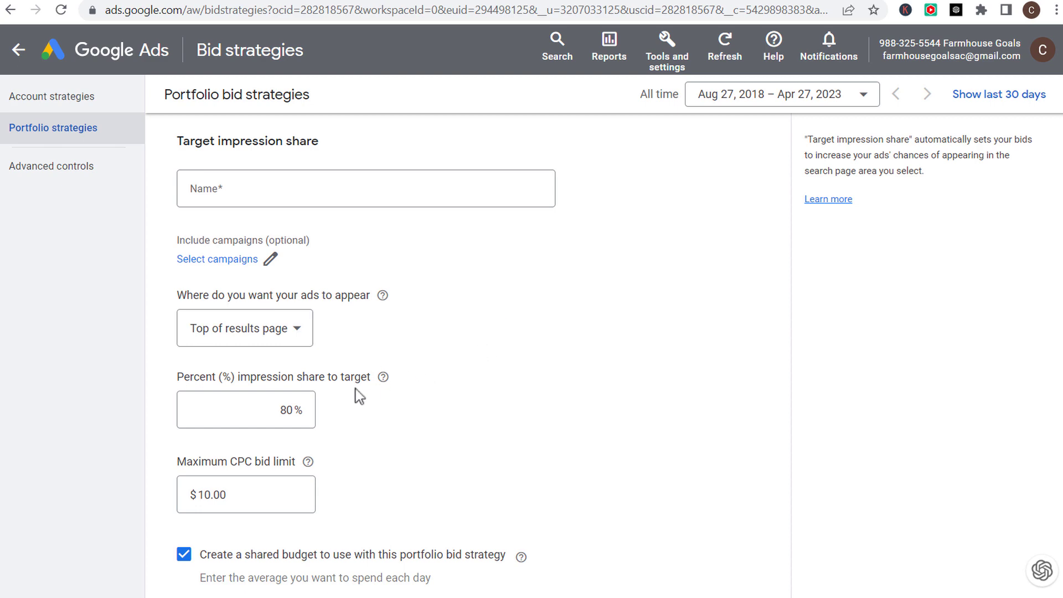
{"action": "scroll", "coordinate": [520, 340], "scroll_direction": "down", "scroll_amount": 3}
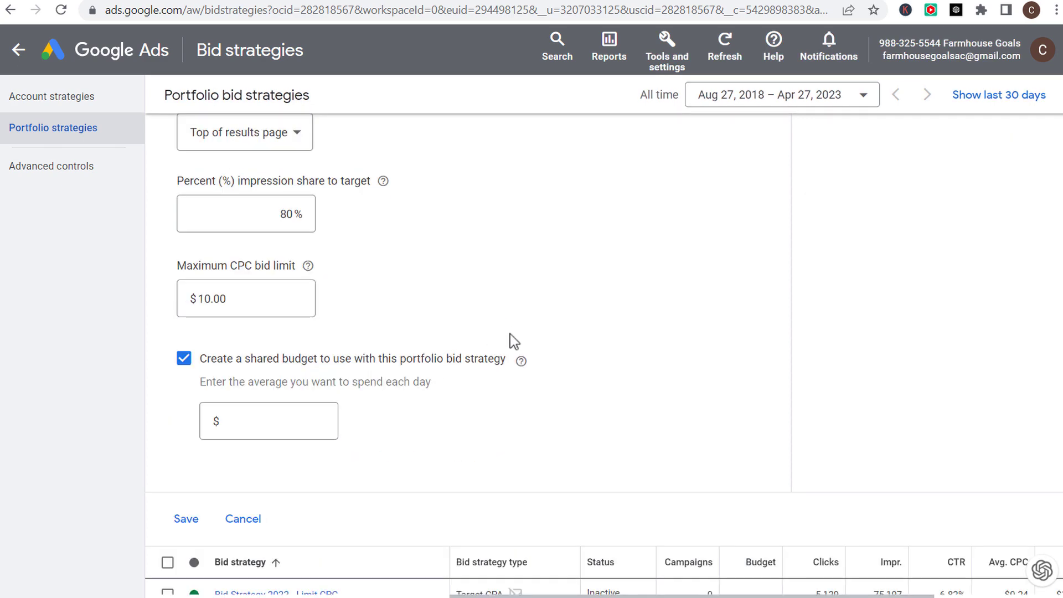
{"action": "scroll", "coordinate": [495, 368], "scroll_direction": "up", "scroll_amount": 3}
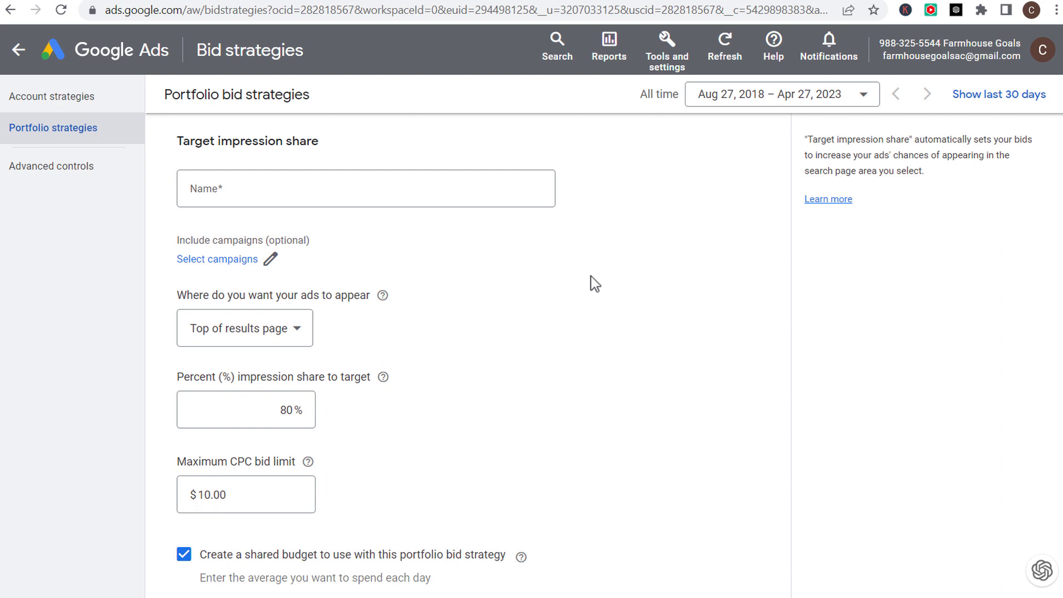
- Review the ad location options for the Target impression share strategy, keeping Top of results page selected
{"action": "left_click", "coordinate": [289, 332]}
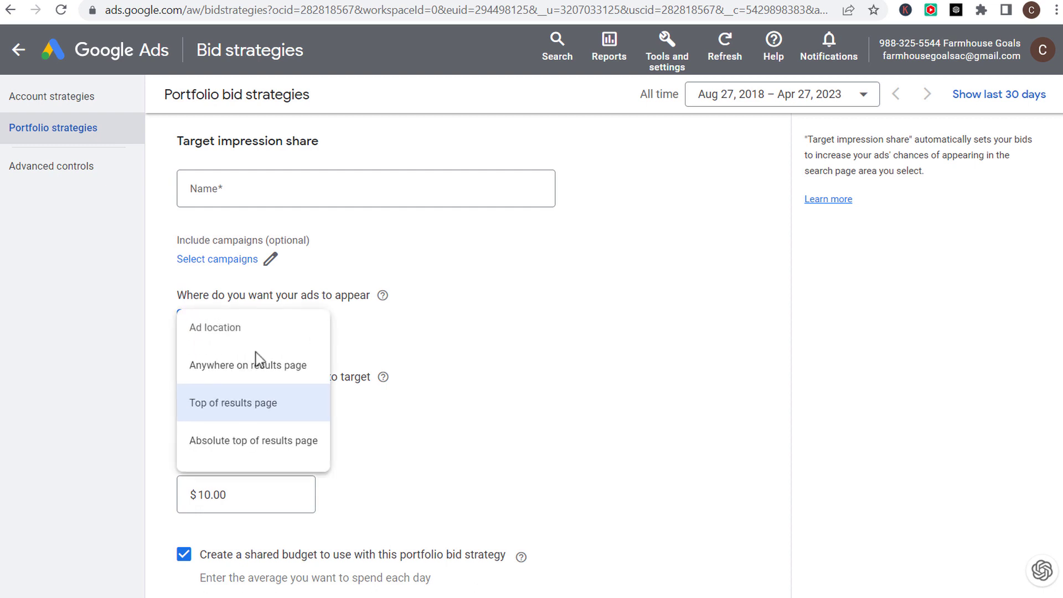
{"action": "left_click", "coordinate": [242, 417]}
{"action": "left_click", "coordinate": [288, 410]}
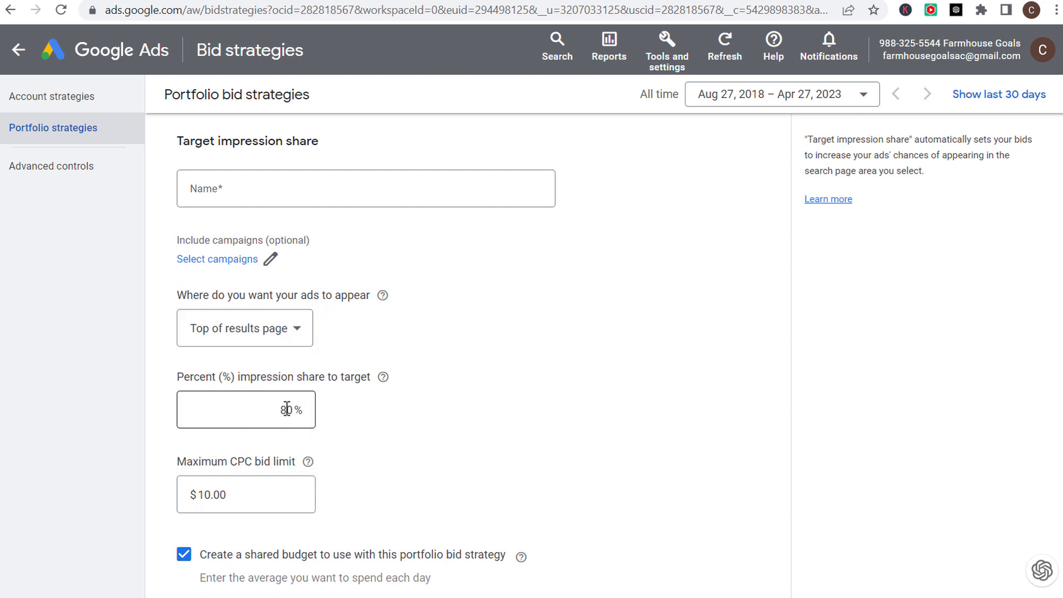
{"action": "left_click", "coordinate": [498, 350]}
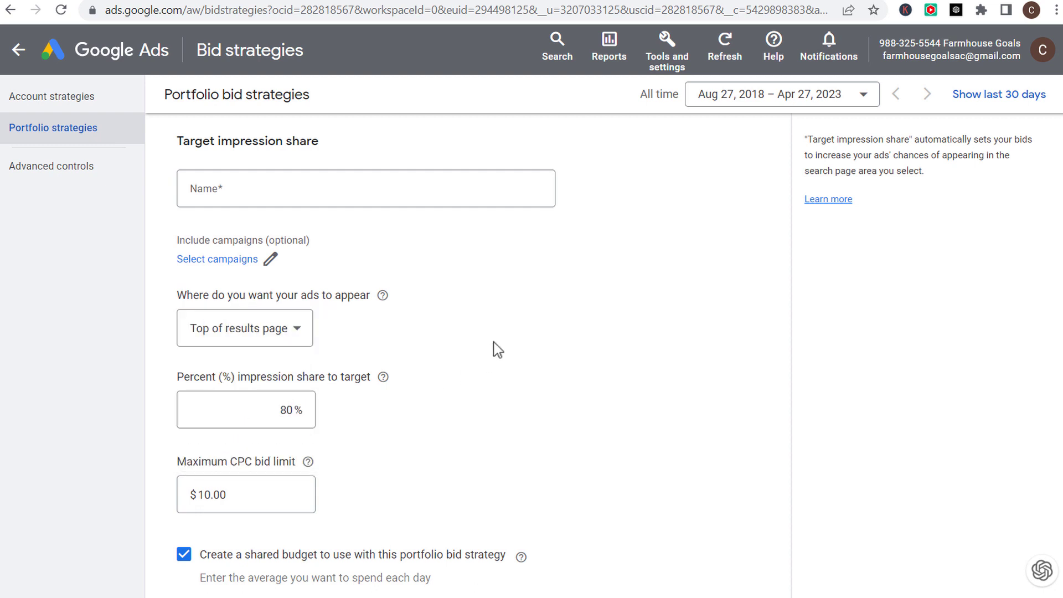
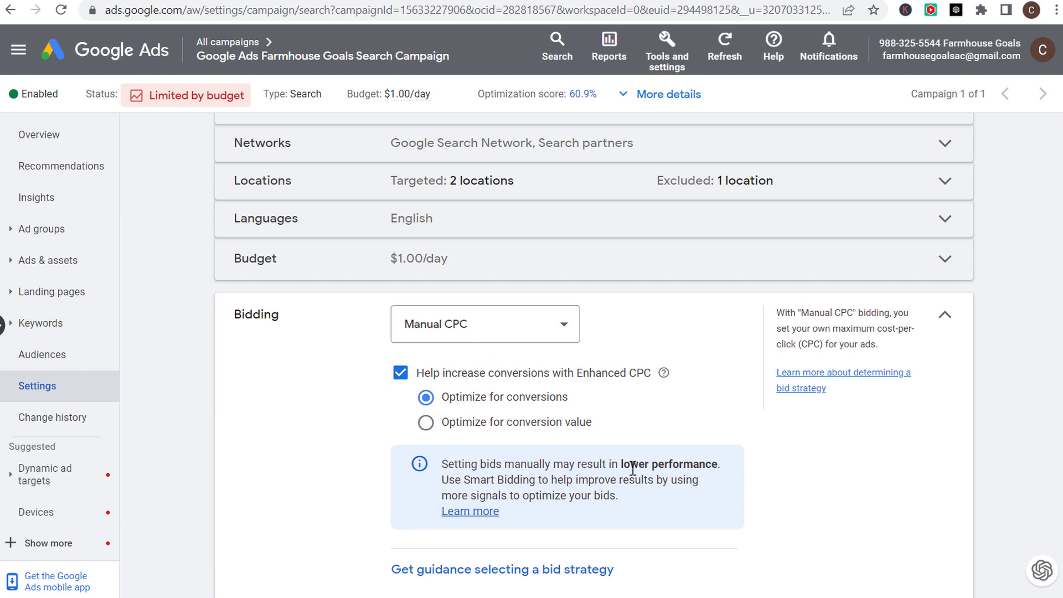
- Read the Smart Bidding note in the search campaign's bidding settings, review the strategy options and select Maximize conversions
{"action": "left_click_drag", "start_coordinate": [442, 482], "coordinate": [620, 481]}
{"action": "left_click", "coordinate": [691, 480]}
{"action": "left_click", "coordinate": [561, 328]}
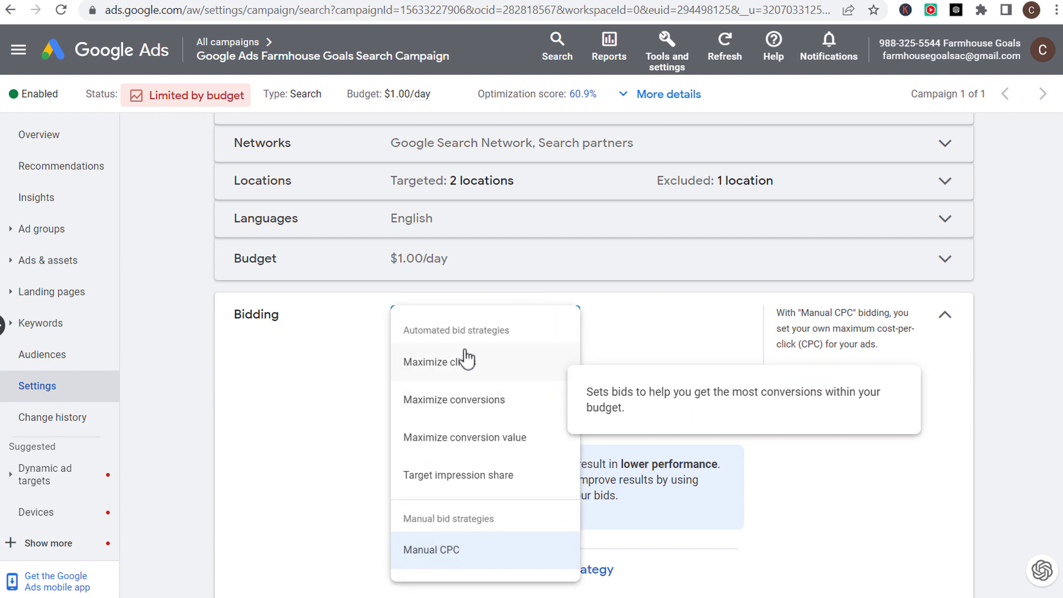
{"action": "left_click", "coordinate": [296, 369]}
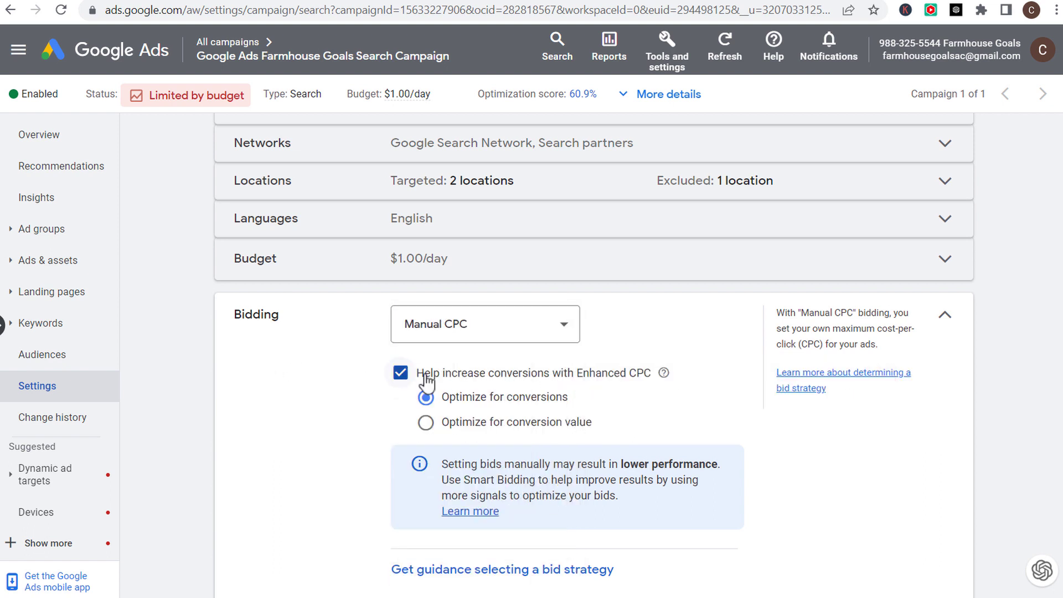
{"action": "left_click", "coordinate": [563, 329]}
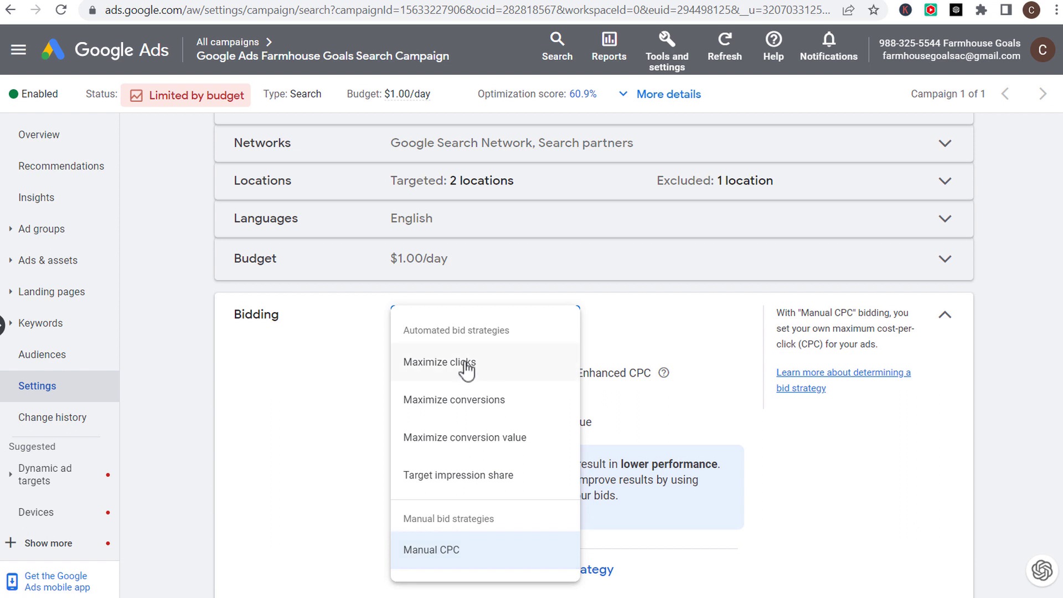
{"action": "left_click", "coordinate": [473, 405]}
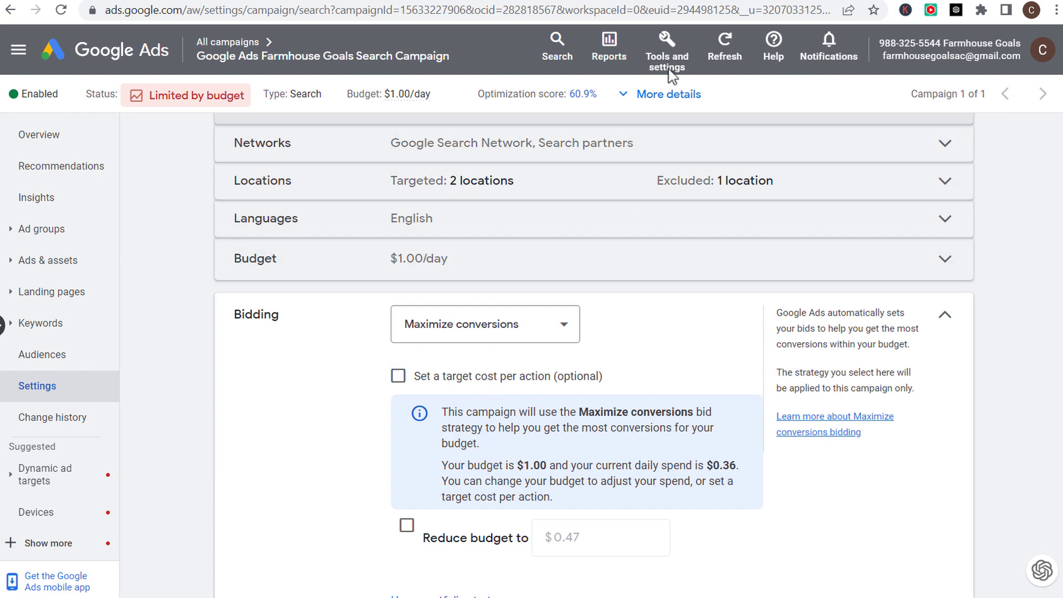
- Go to the account's portfolio bid strategies, discarding the unsaved bidding change in the campaign settings
{"action": "left_click", "coordinate": [667, 51]}
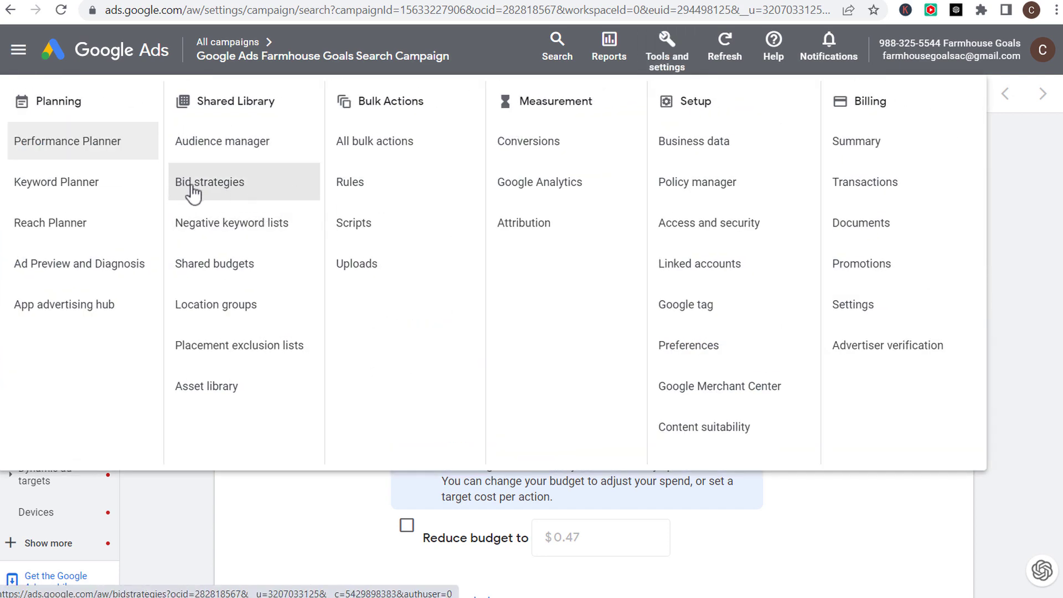
{"action": "left_click", "coordinate": [230, 195]}
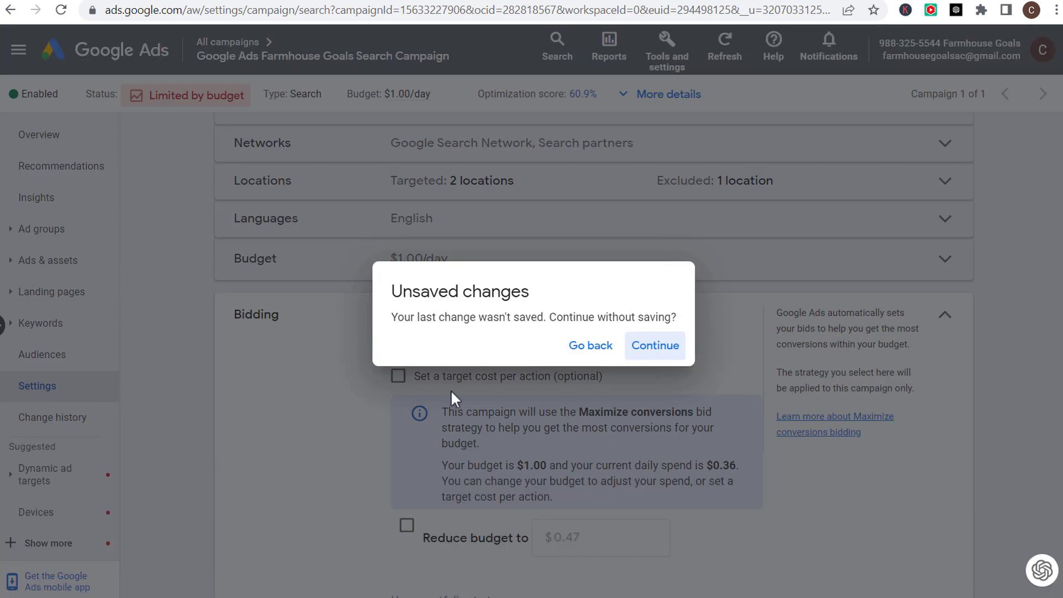
{"action": "left_click", "coordinate": [662, 353]}
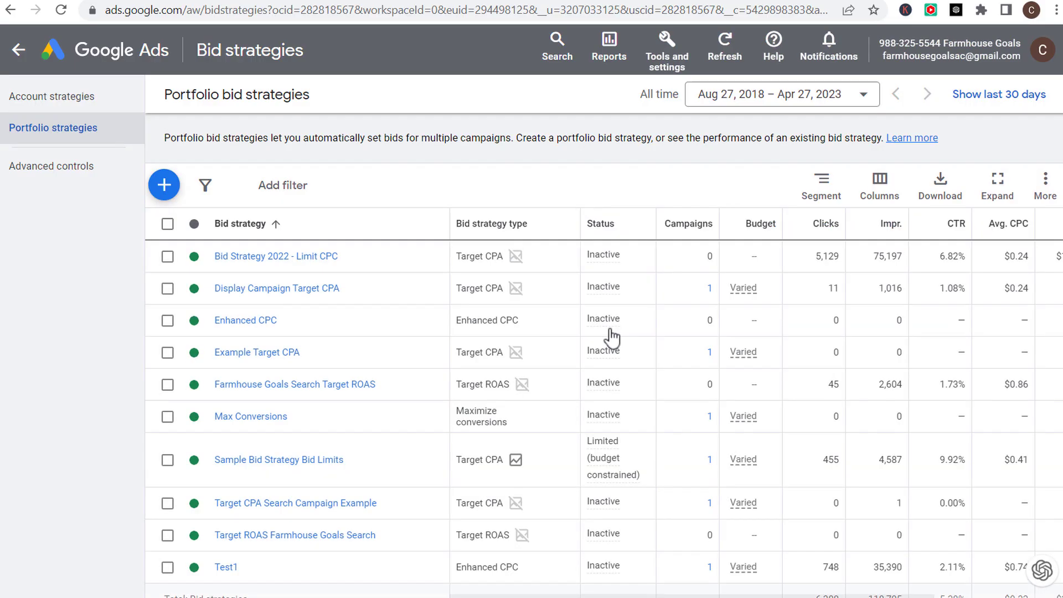